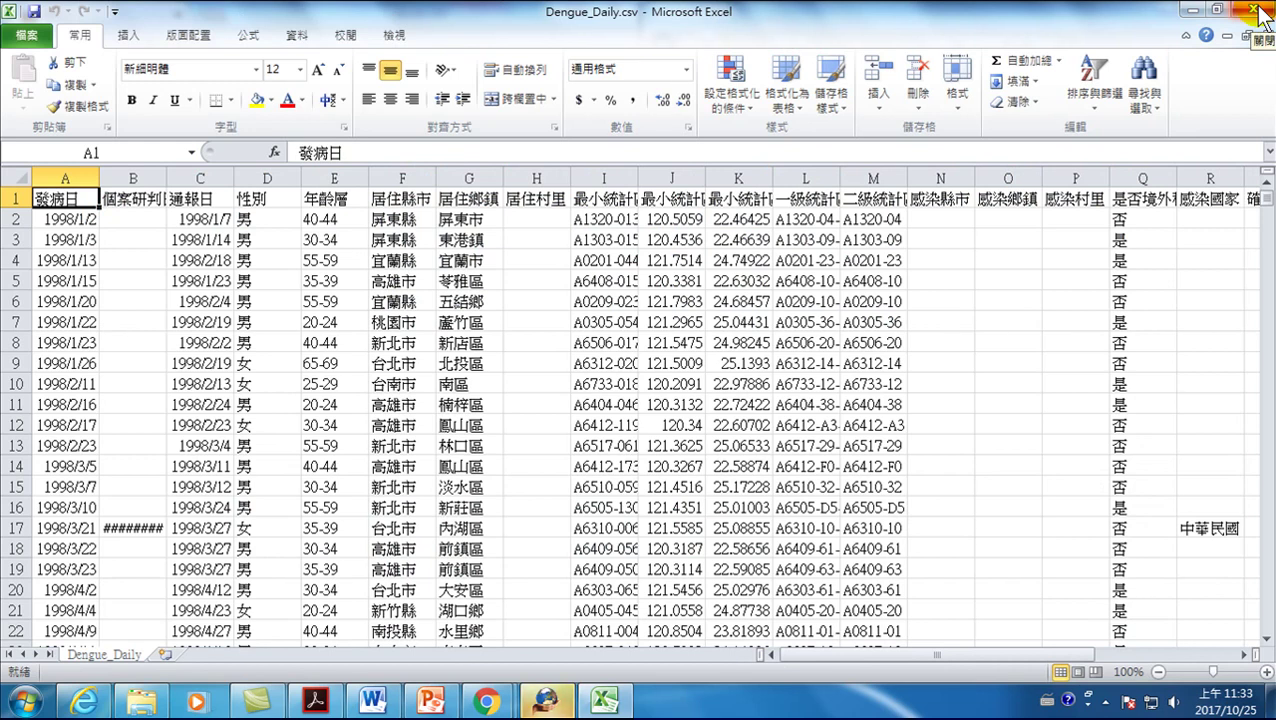
Close Excel and reopen Dengue_Daily.csv from the maximized Explorer window with Open With > Microsoft Excel
{"action": "left_click", "coordinate": [1254, 10]}
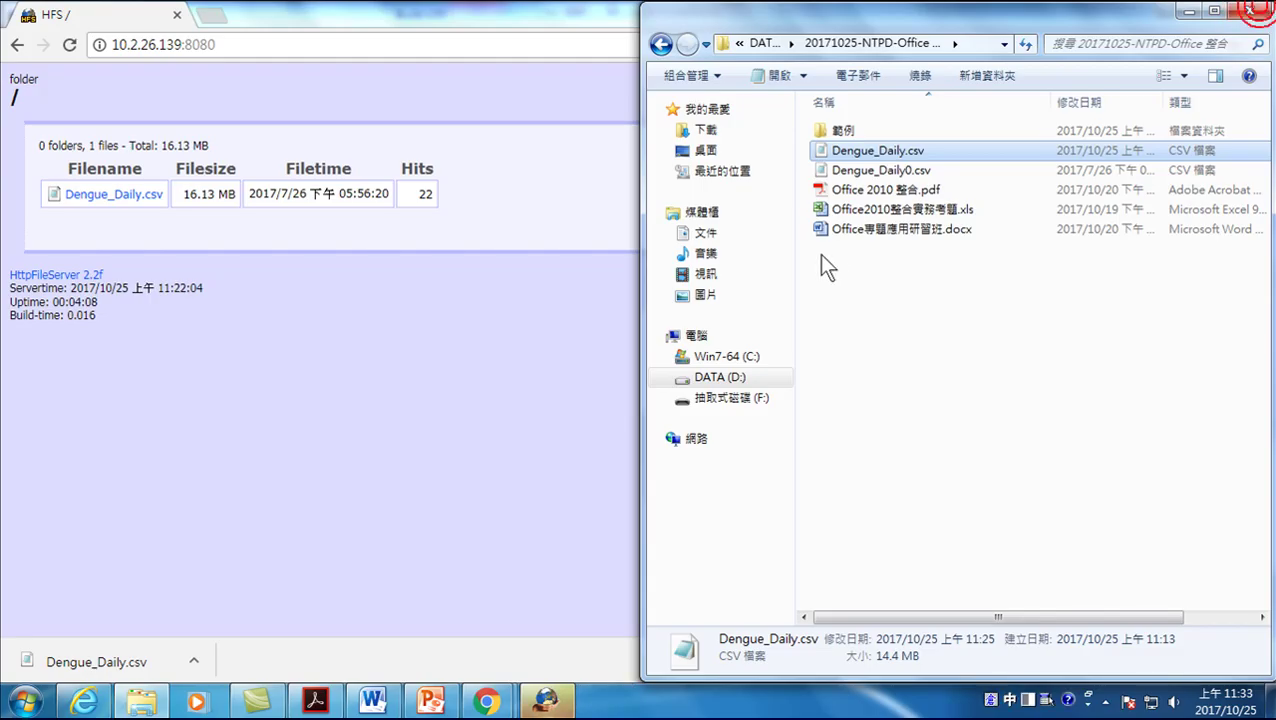
{"action": "left_click", "coordinate": [1217, 10]}
{"action": "right_click", "coordinate": [221, 143]}
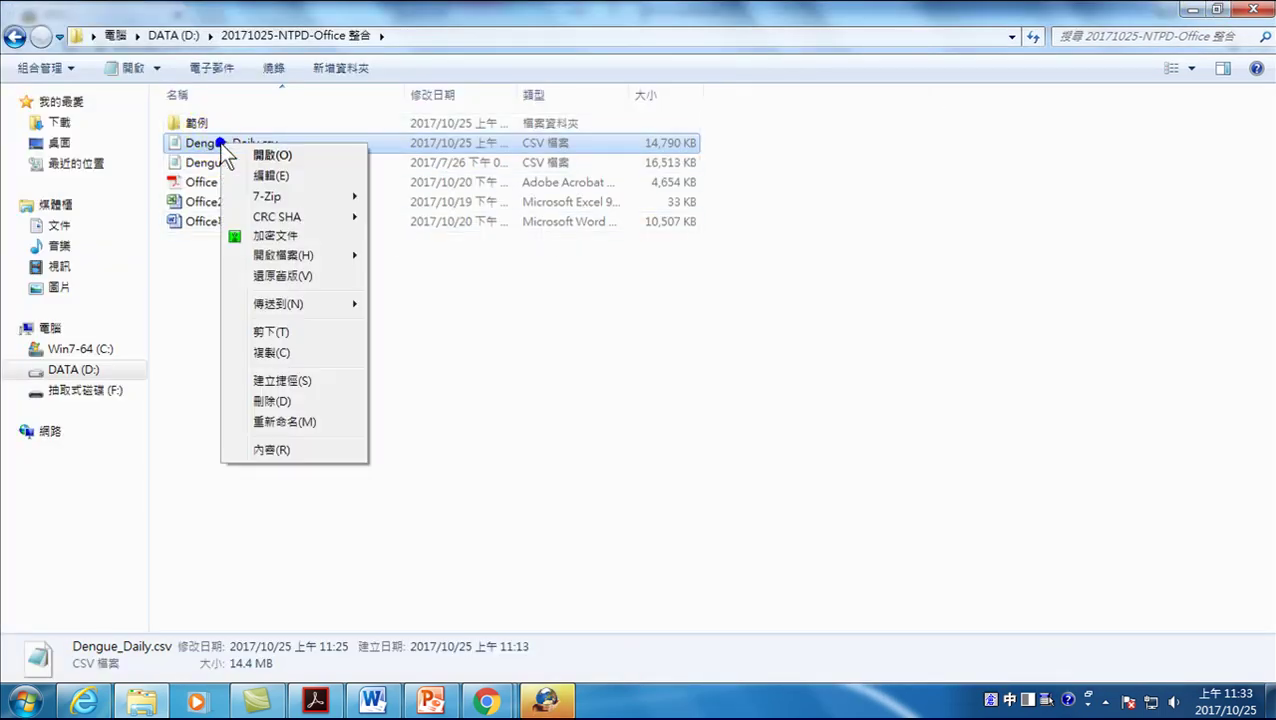
{"action": "left_click", "coordinate": [440, 302]}
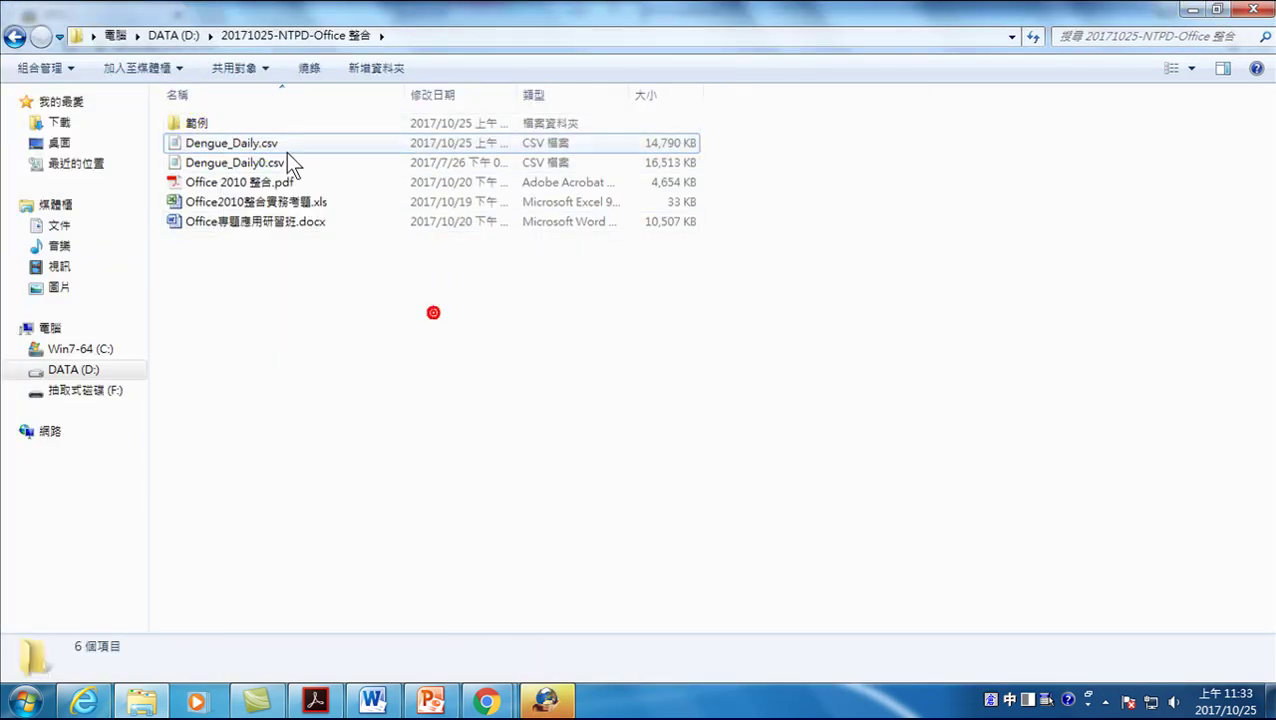
{"action": "right_click", "coordinate": [223, 143]}
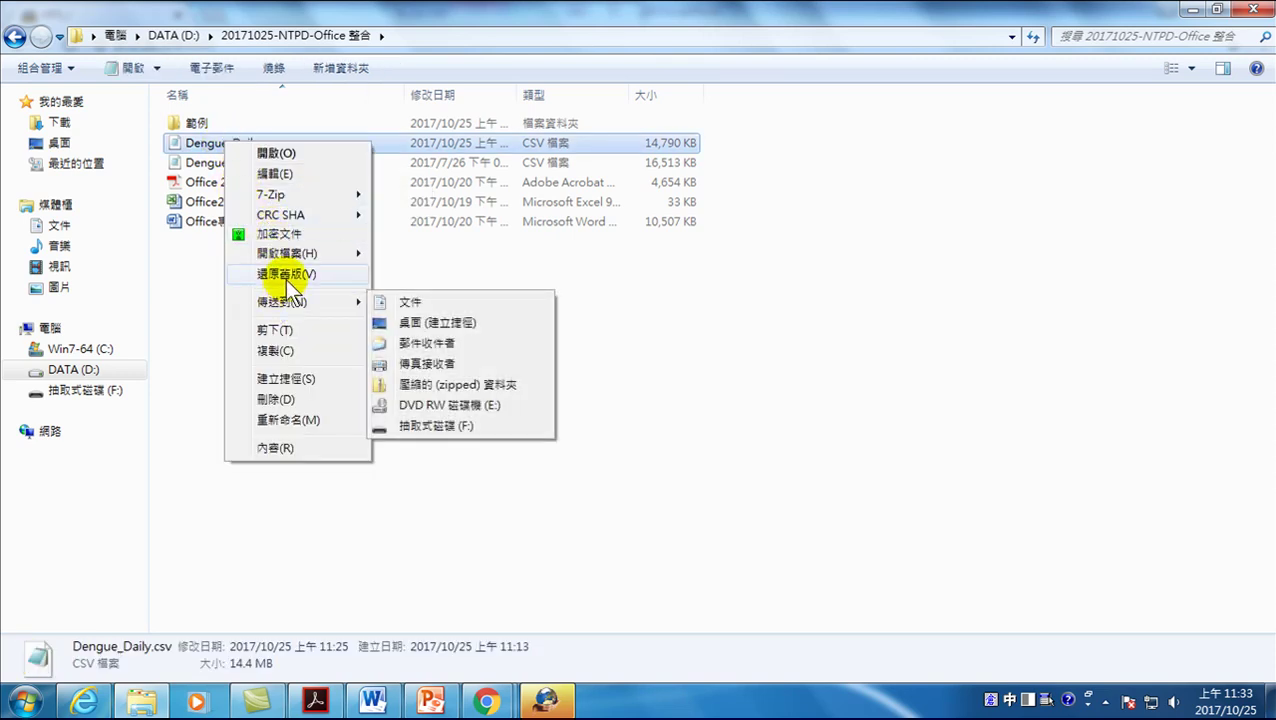
{"action": "mouse_move", "coordinate": [287, 253]}
{"action": "left_click", "coordinate": [420, 277]}
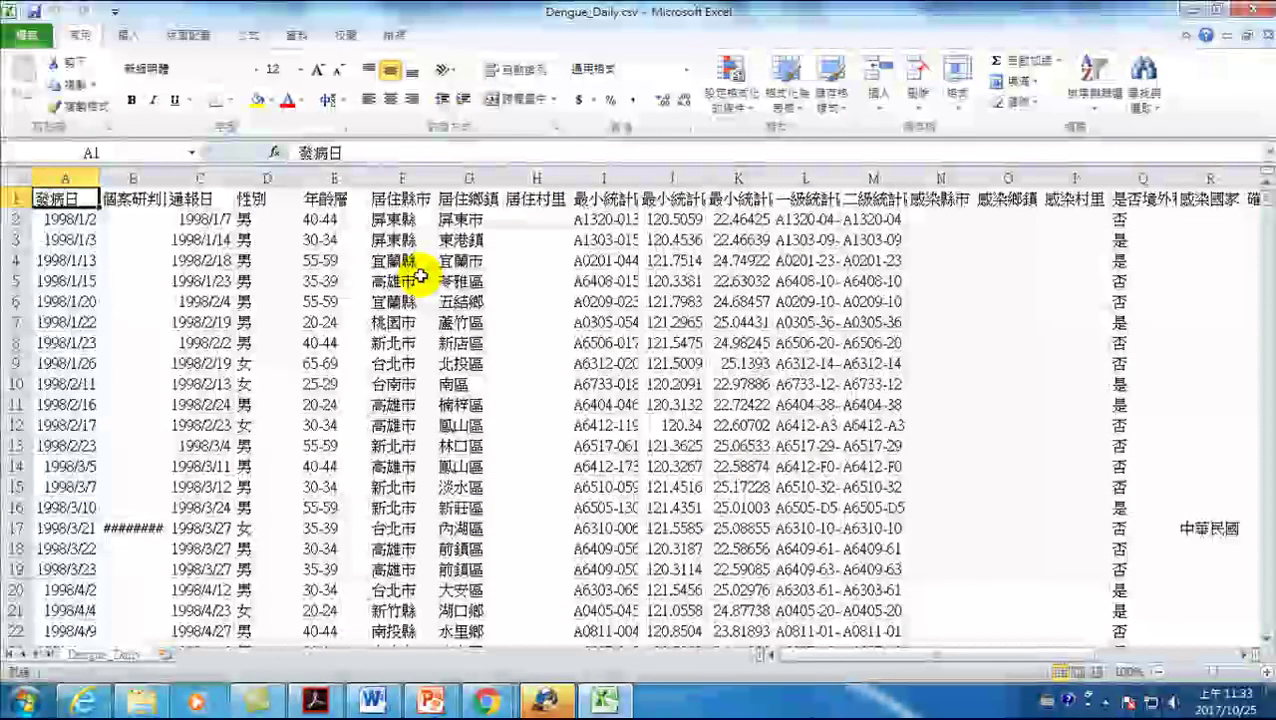
{"action": "left_click", "coordinate": [63, 176]}
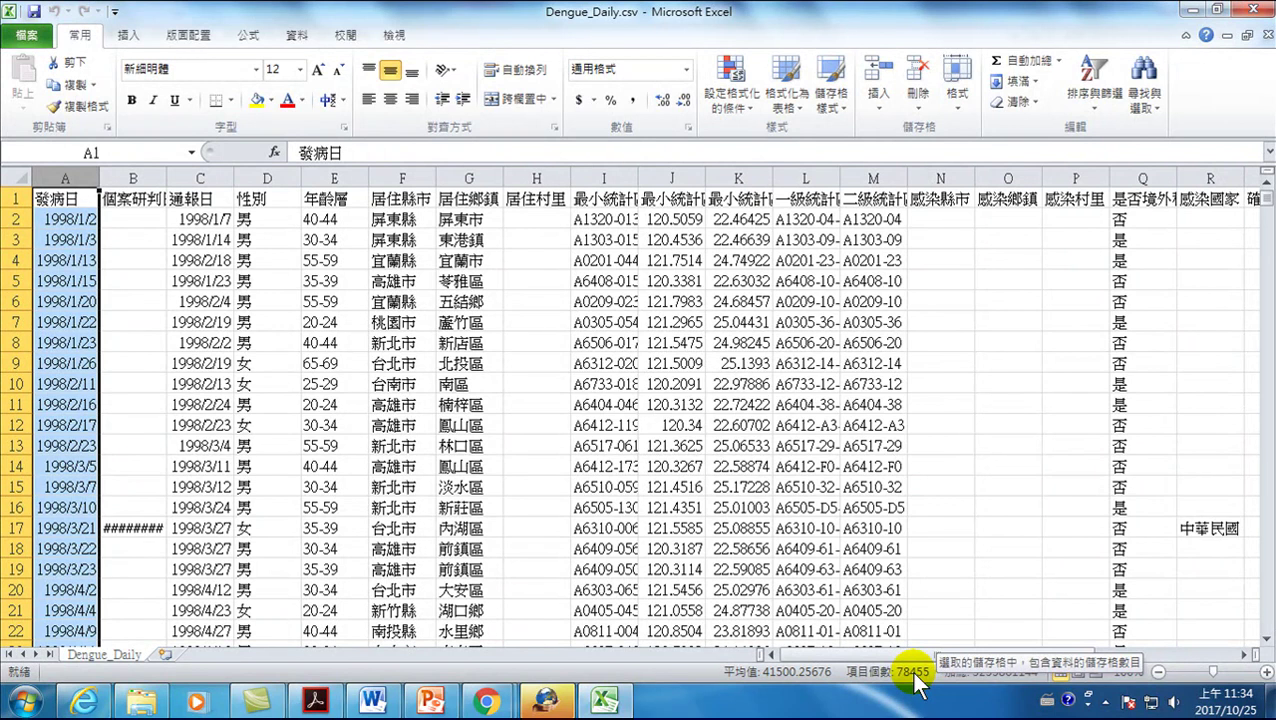
{"action": "left_click", "coordinate": [72, 218]}
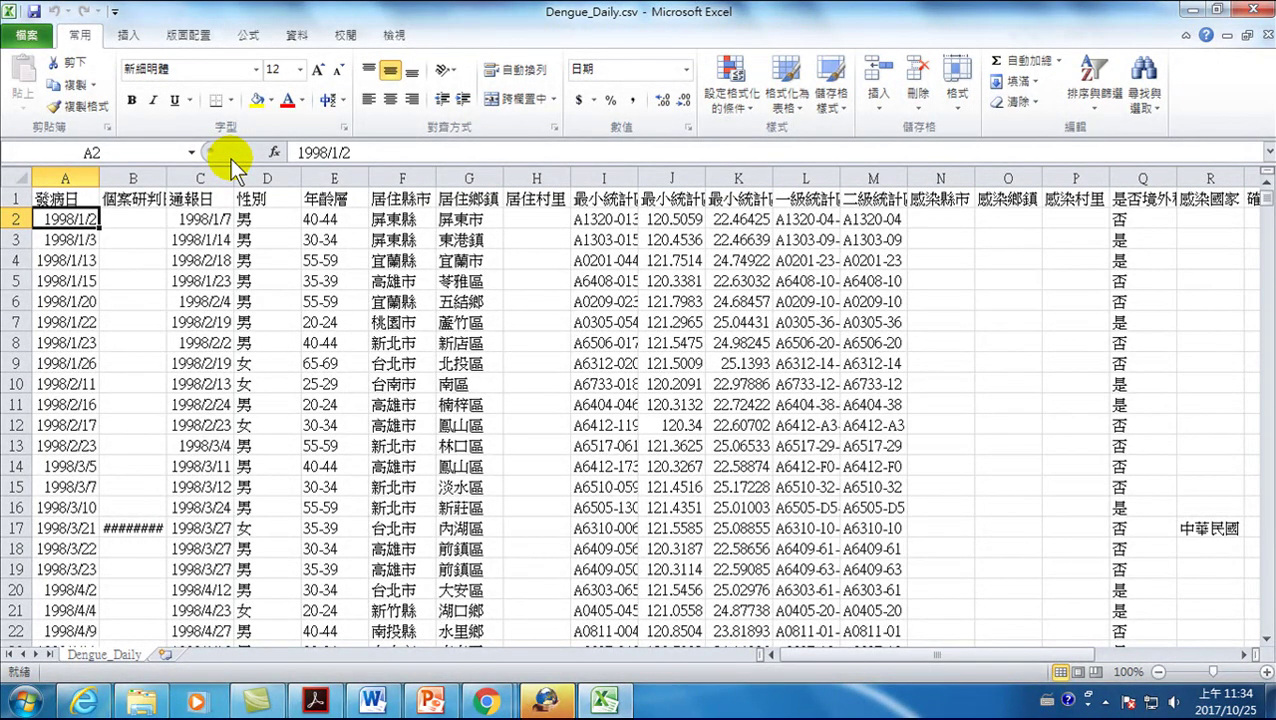
Review the column headers from 發病日 in A1 to 居住鄉鎮 in G1, then bring up the Insert ribbon
{"action": "left_click", "coordinate": [52, 198]}
{"action": "left_click", "coordinate": [121, 199]}
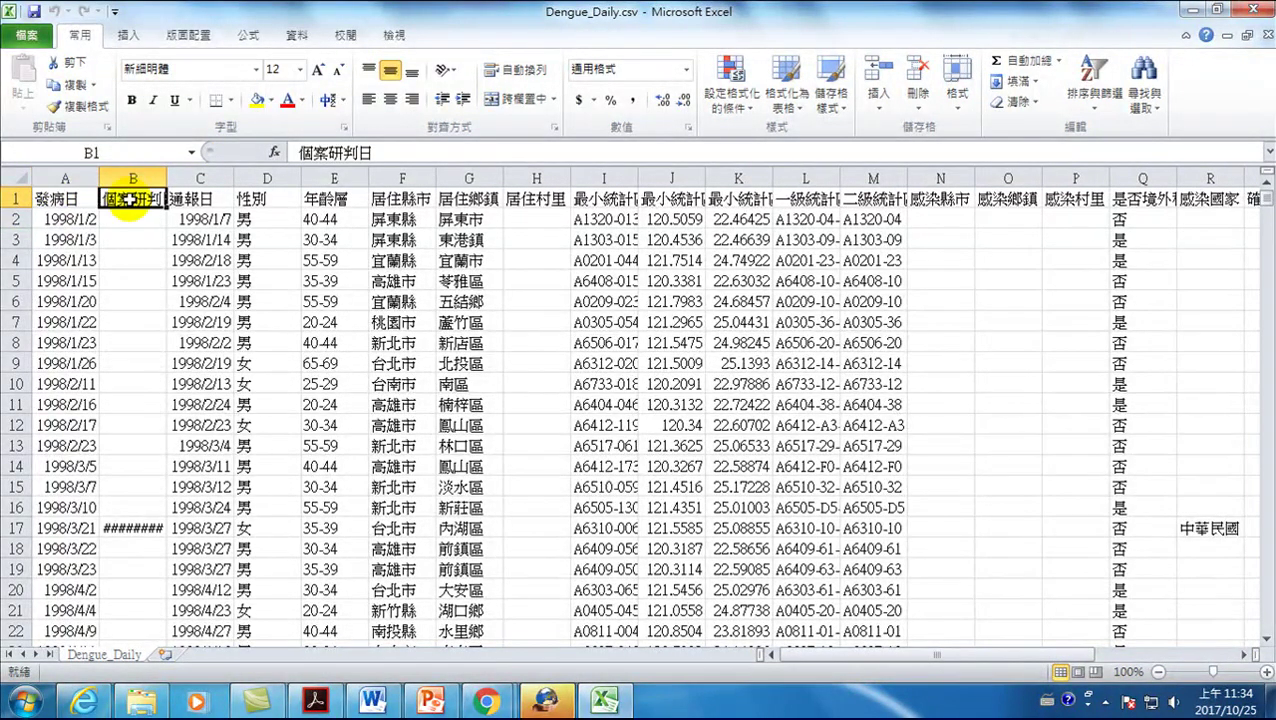
{"action": "left_click", "coordinate": [185, 199]}
{"action": "left_click", "coordinate": [255, 199]}
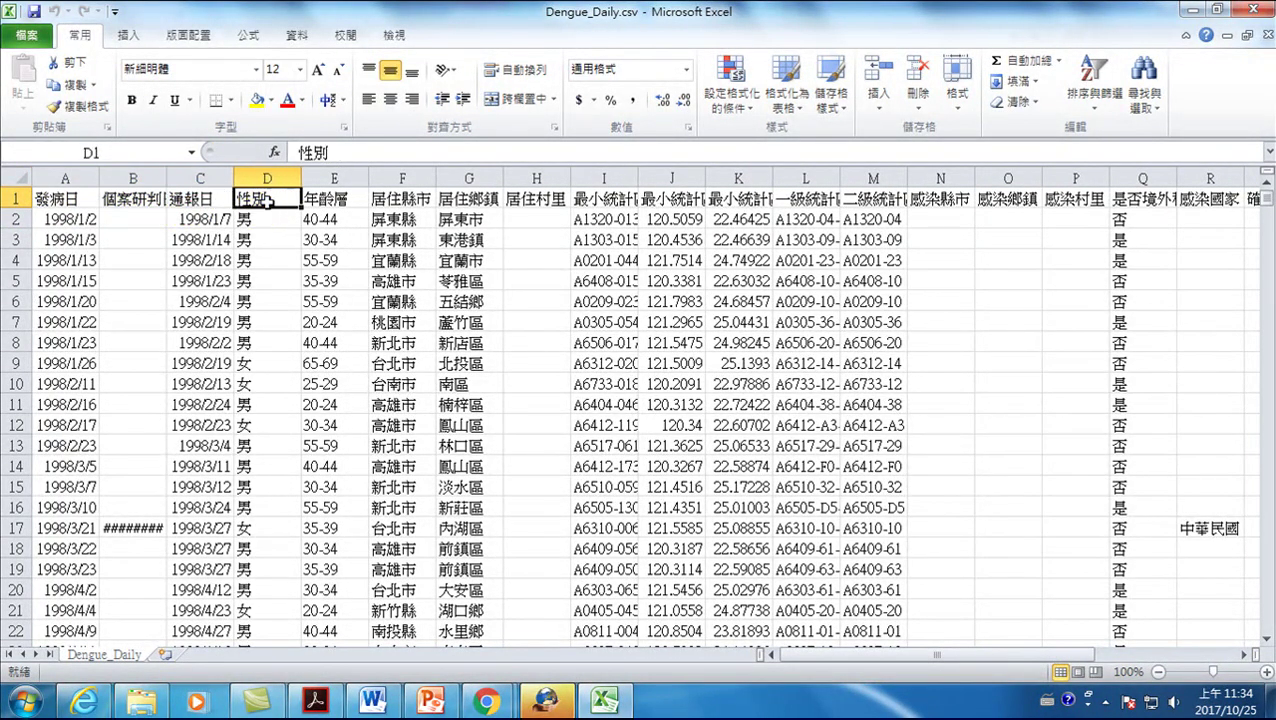
{"action": "left_click", "coordinate": [306, 199]}
{"action": "left_click", "coordinate": [400, 199]}
{"action": "left_click", "coordinate": [472, 199]}
{"action": "left_click", "coordinate": [474, 199]}
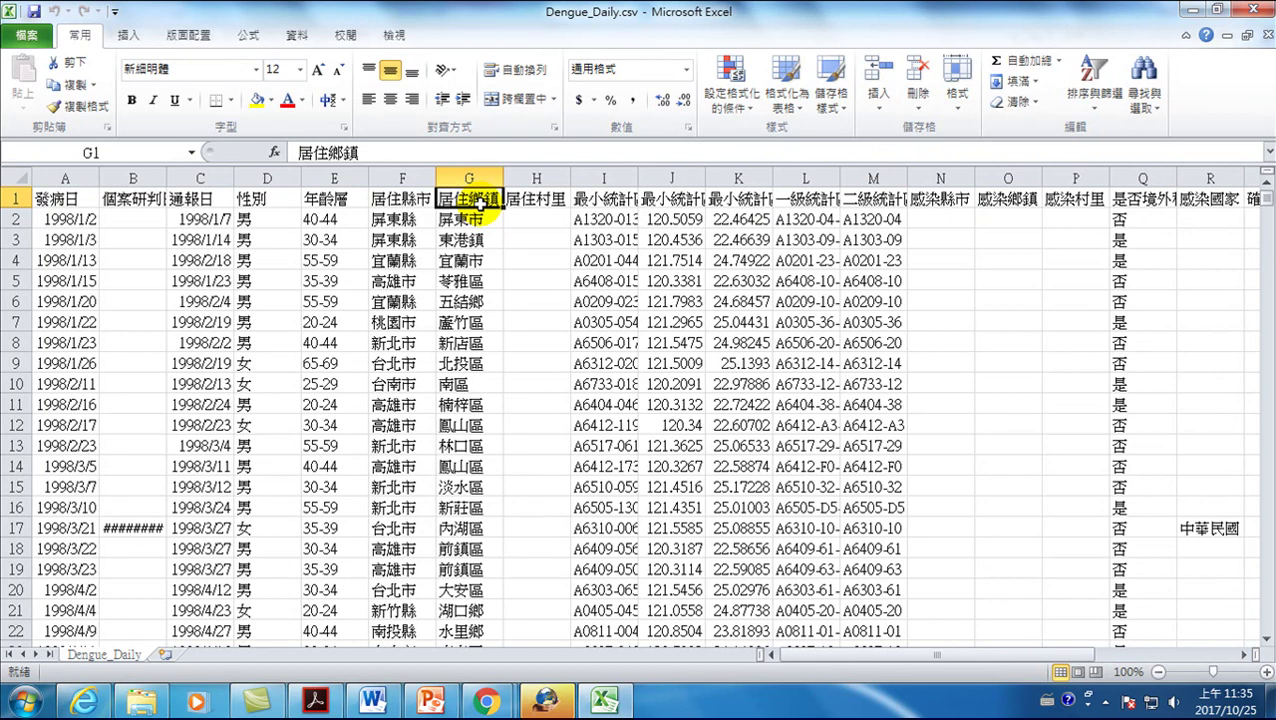
{"action": "left_click", "coordinate": [125, 38]}
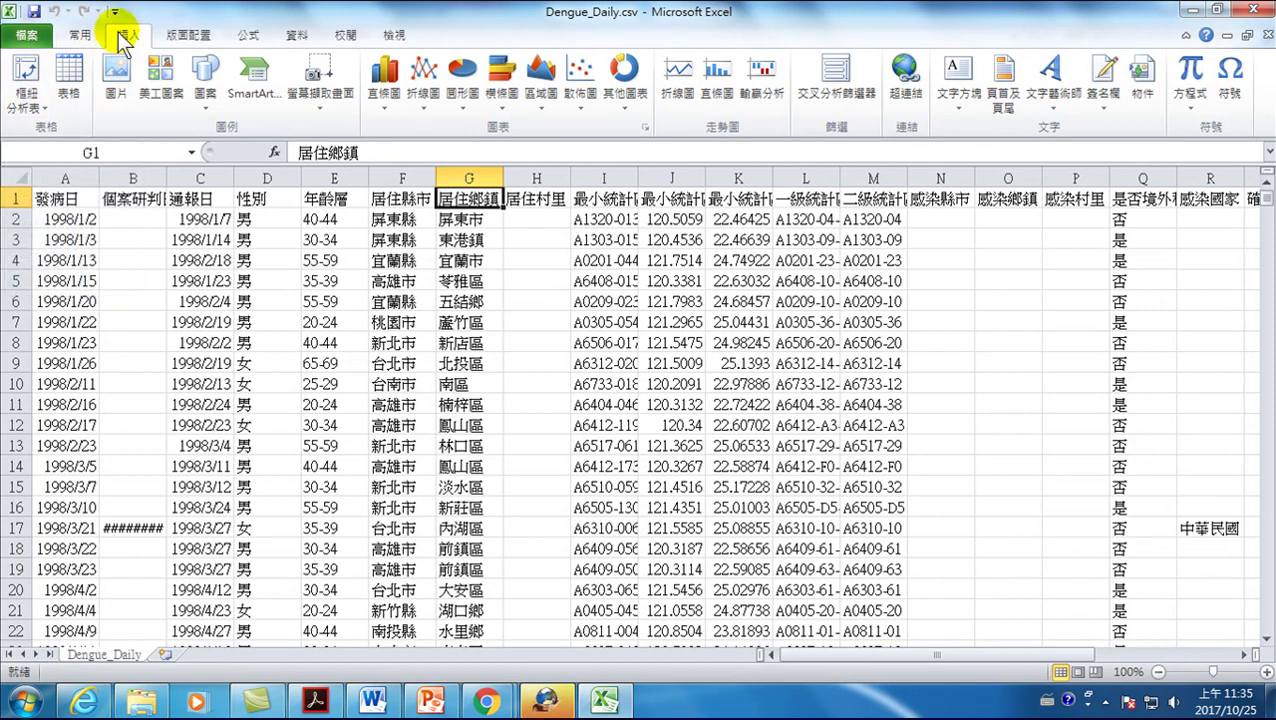
Create a PivotTable on a new worksheet from the detected Dengue_Daily data range
{"action": "left_click", "coordinate": [25, 75]}
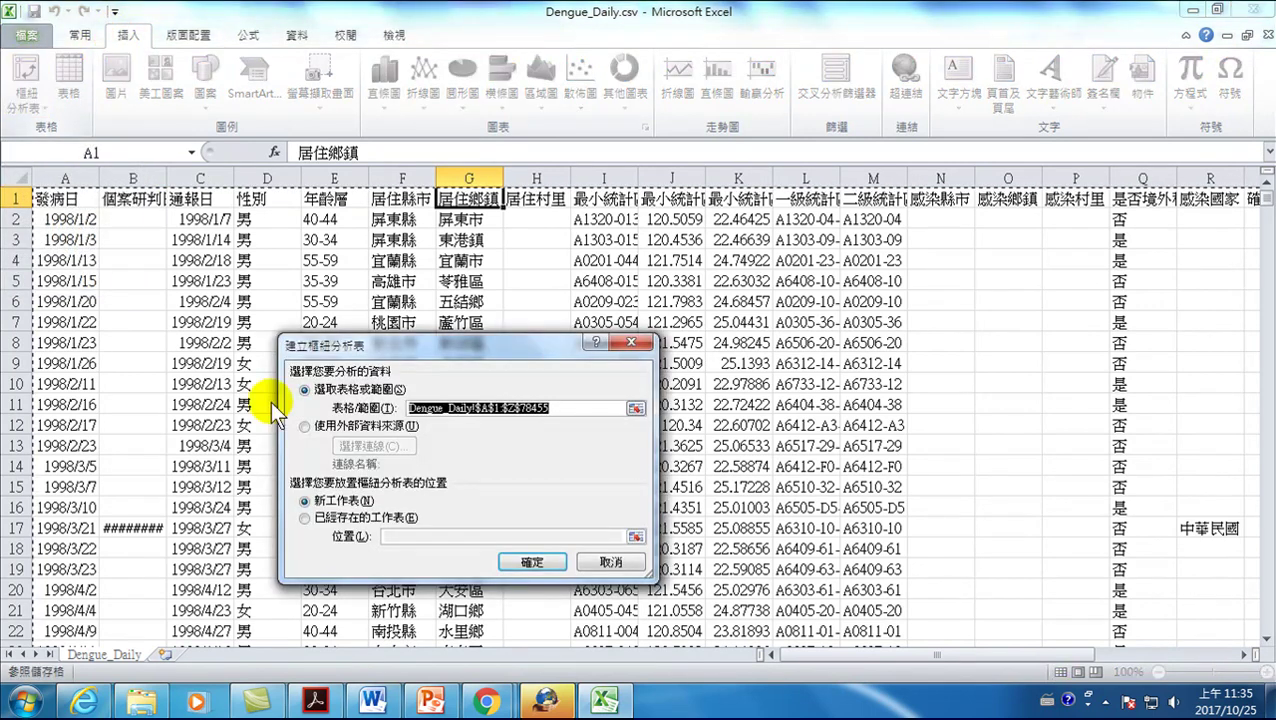
{"action": "left_click", "coordinate": [537, 564]}
{"action": "left_click", "coordinate": [537, 564]}
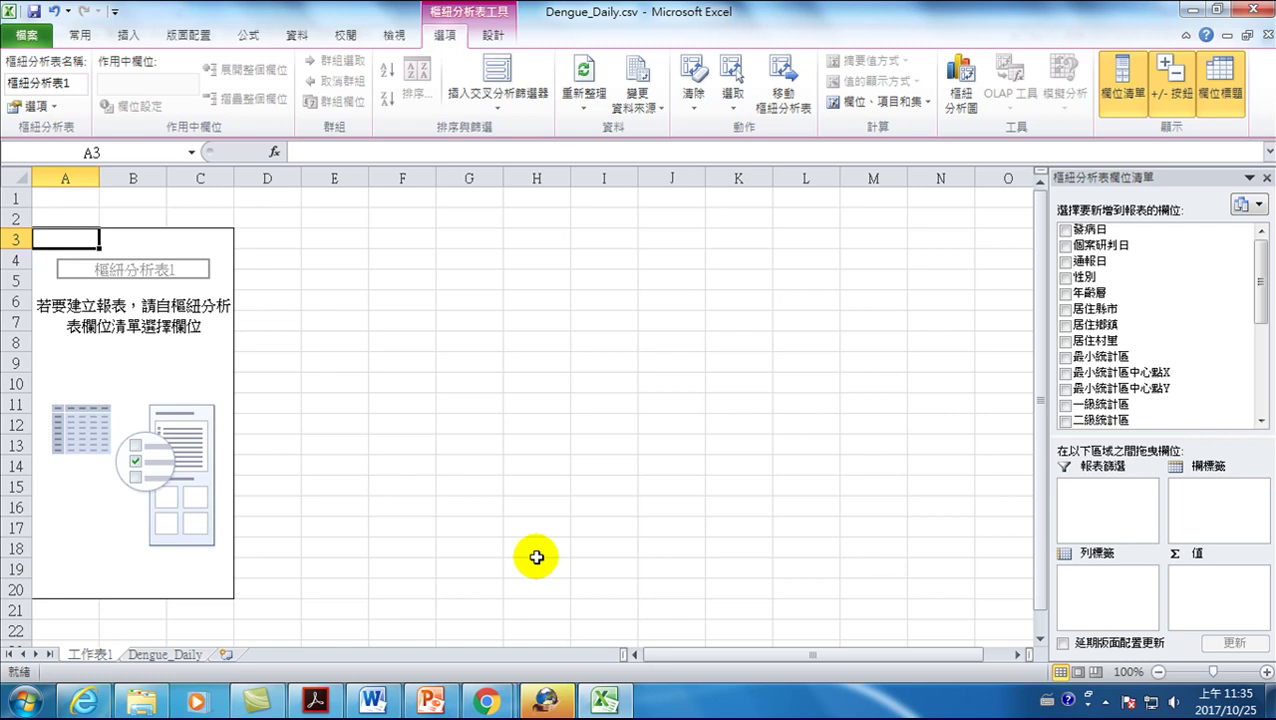
Add 發病日 as row labels and sum 確定病例數 as values, then select an onset date cell
{"action": "left_click", "coordinate": [1065, 230]}
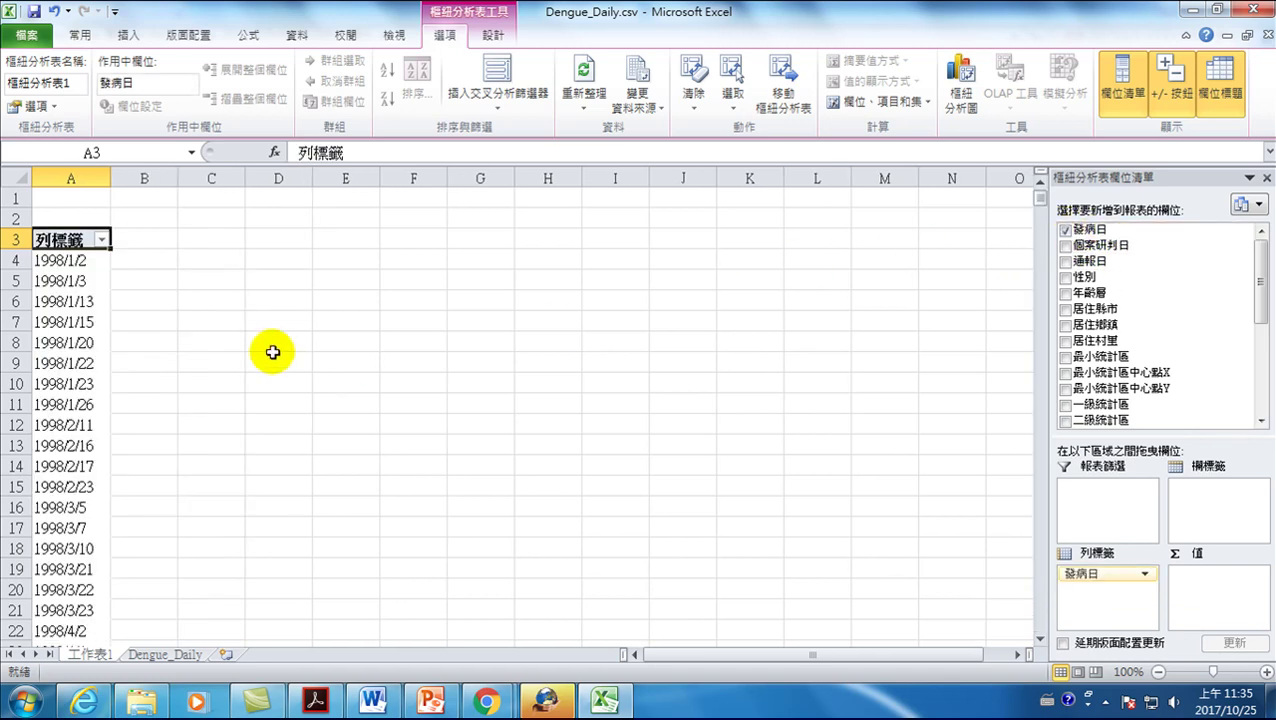
{"action": "left_click_drag", "start_coordinate": [1262, 285], "coordinate": [1262, 407]}
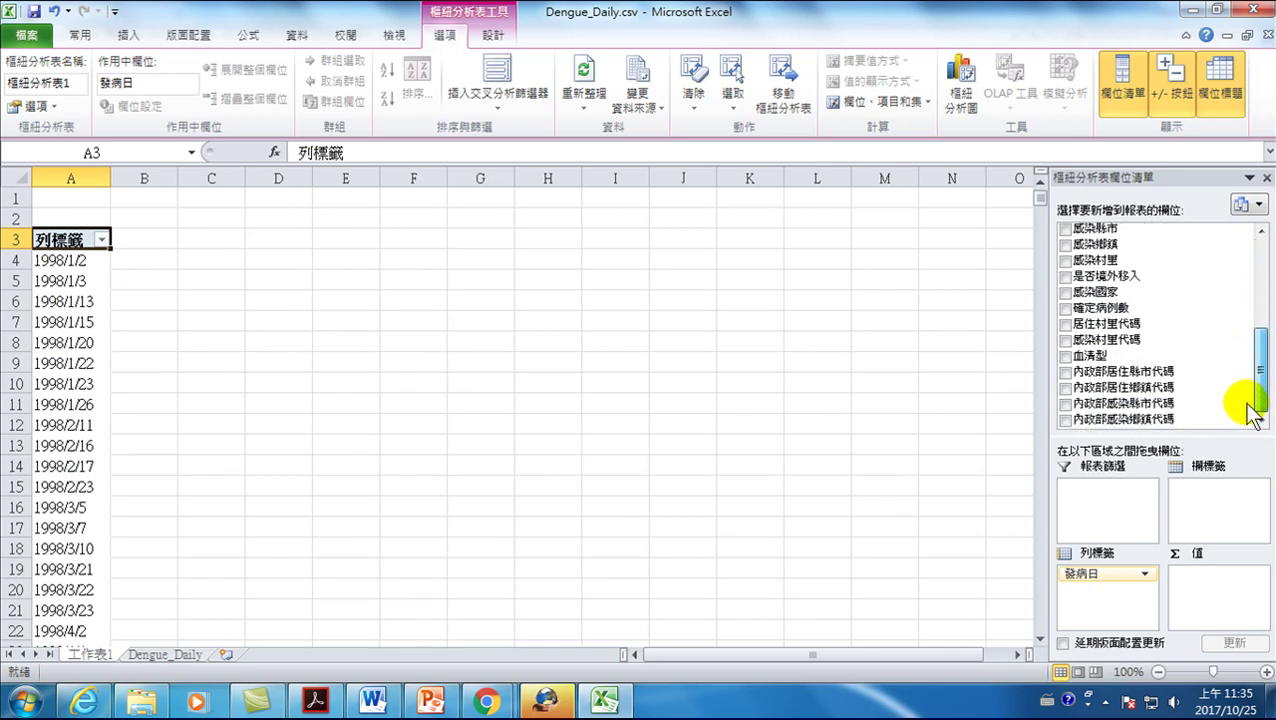
{"action": "left_click", "coordinate": [1066, 309]}
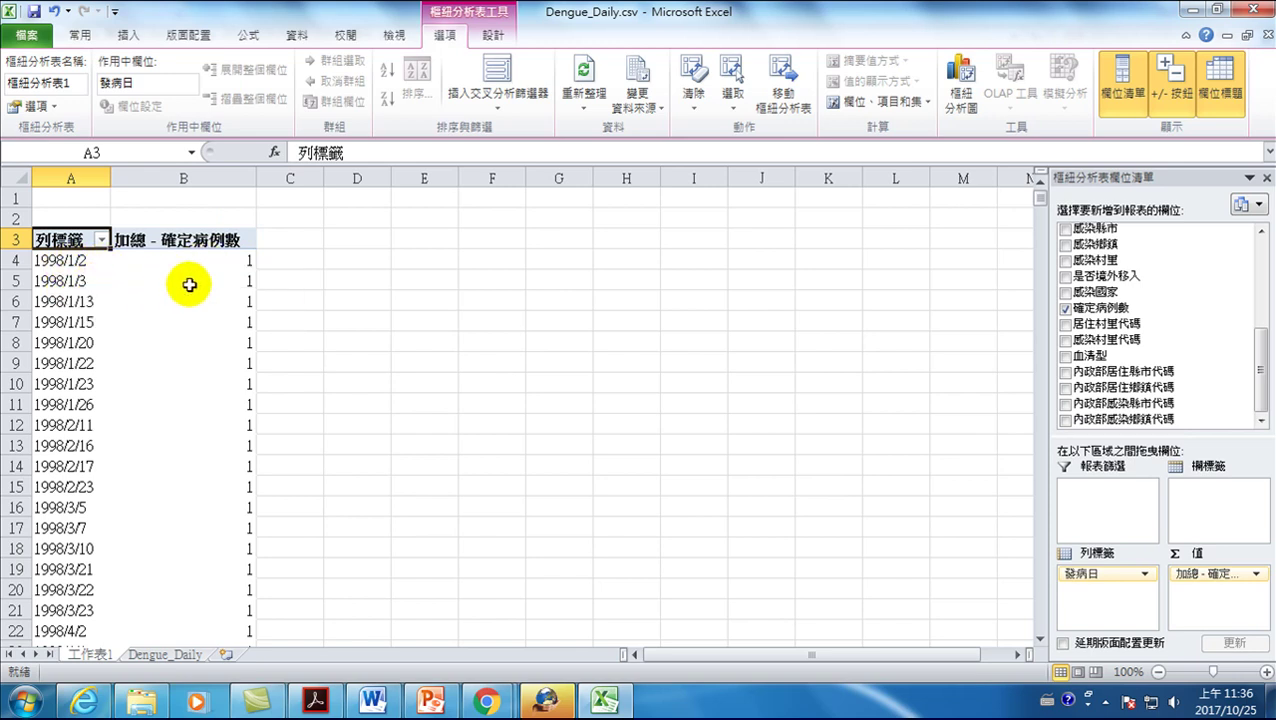
{"action": "left_click", "coordinate": [200, 282]}
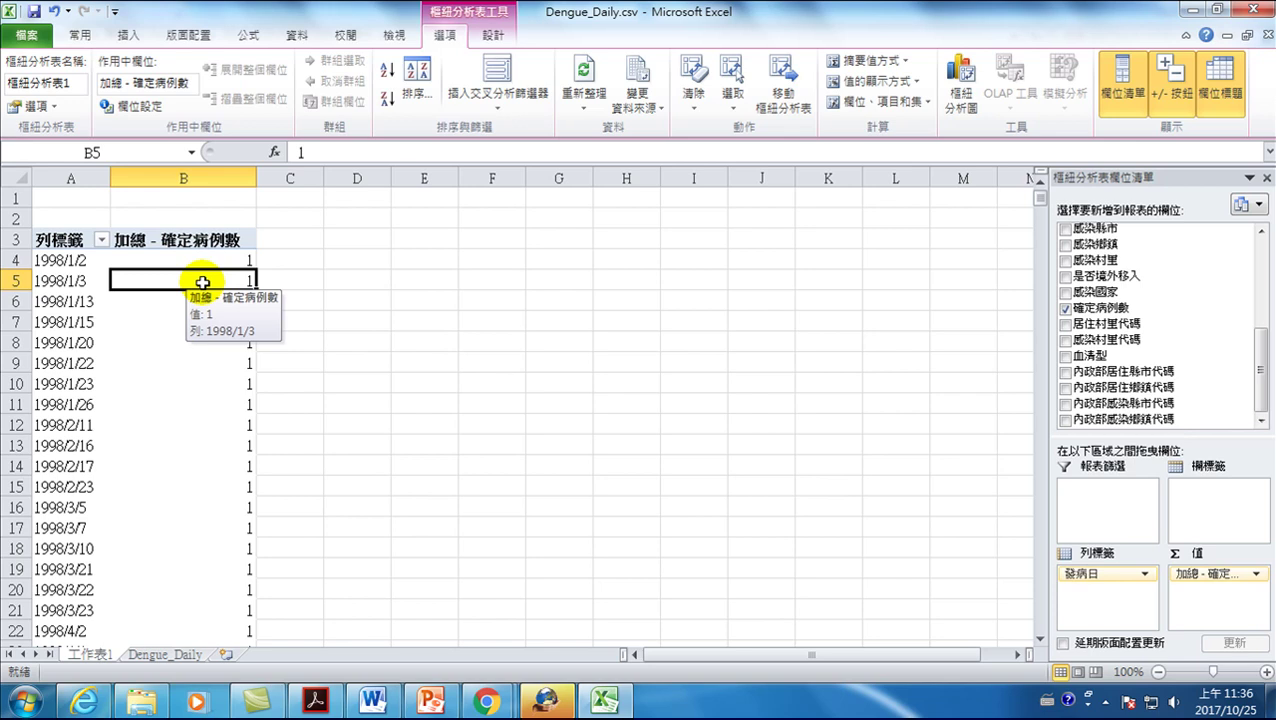
{"action": "left_click", "coordinate": [79, 261]}
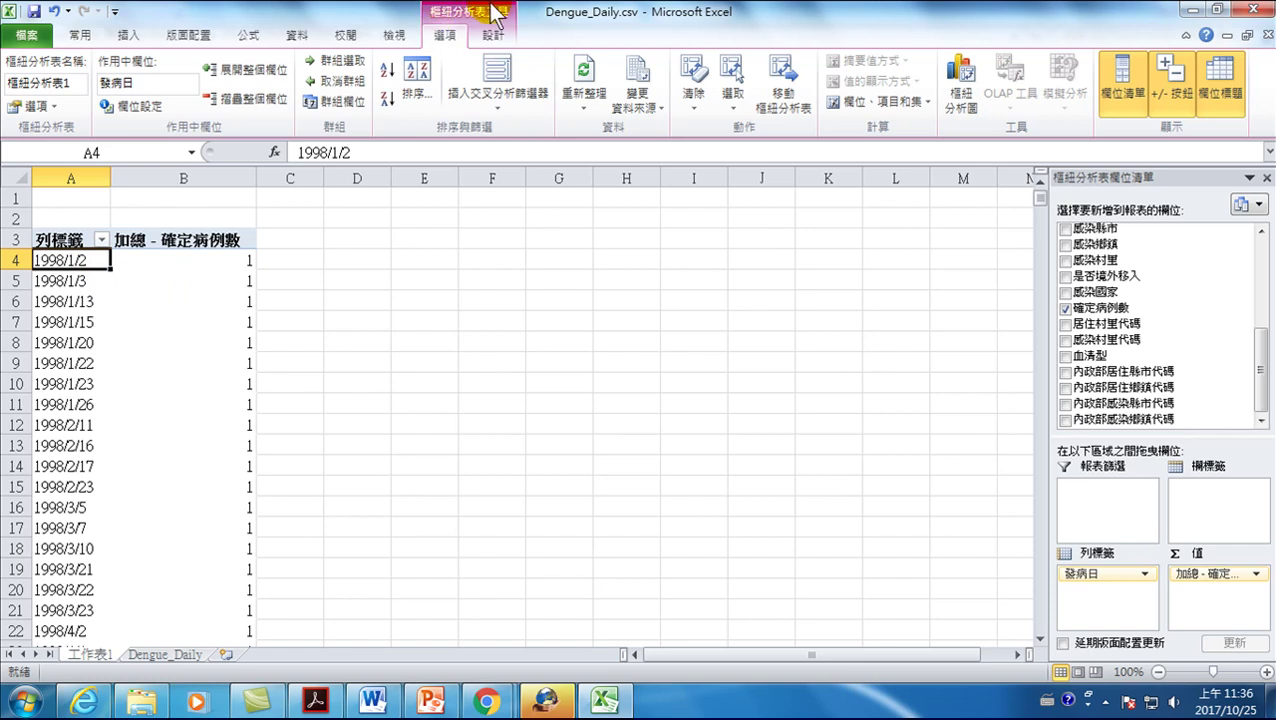
Group the onset dates by 年 (Years) only, with 月 (Months) deselected
{"action": "left_click", "coordinate": [337, 62]}
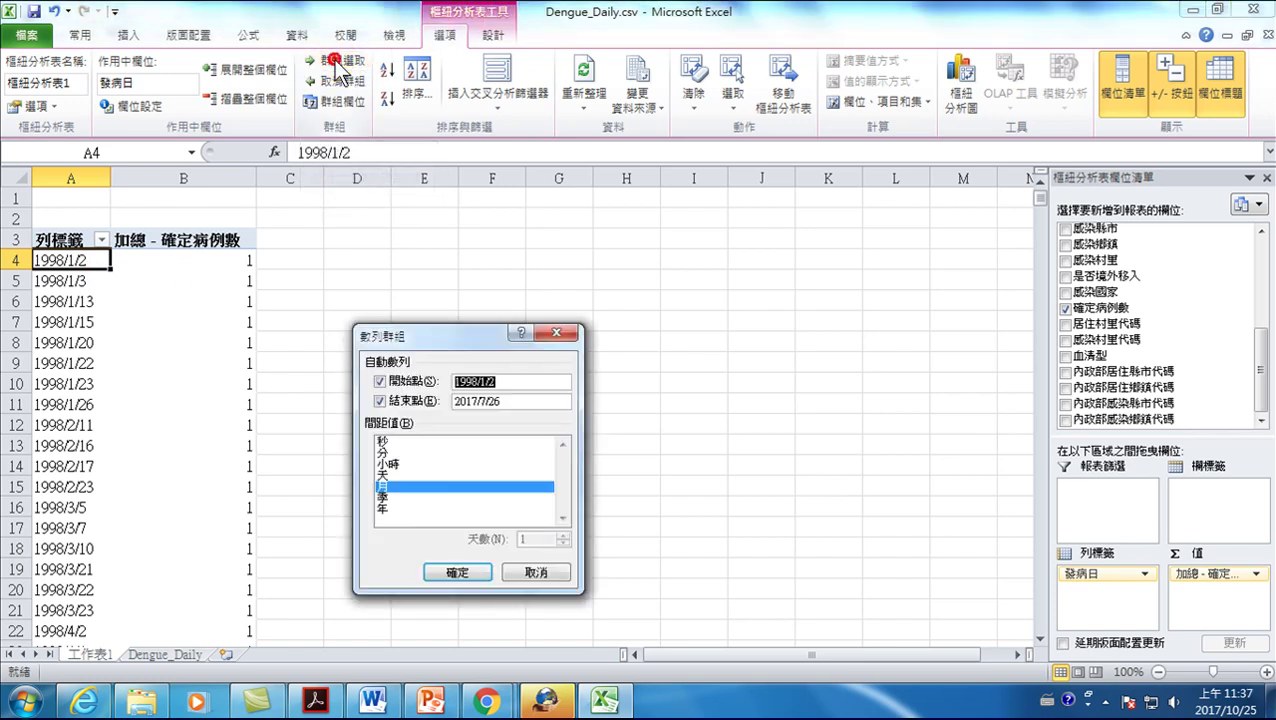
{"action": "left_click", "coordinate": [385, 508], "text": "ctrl"}
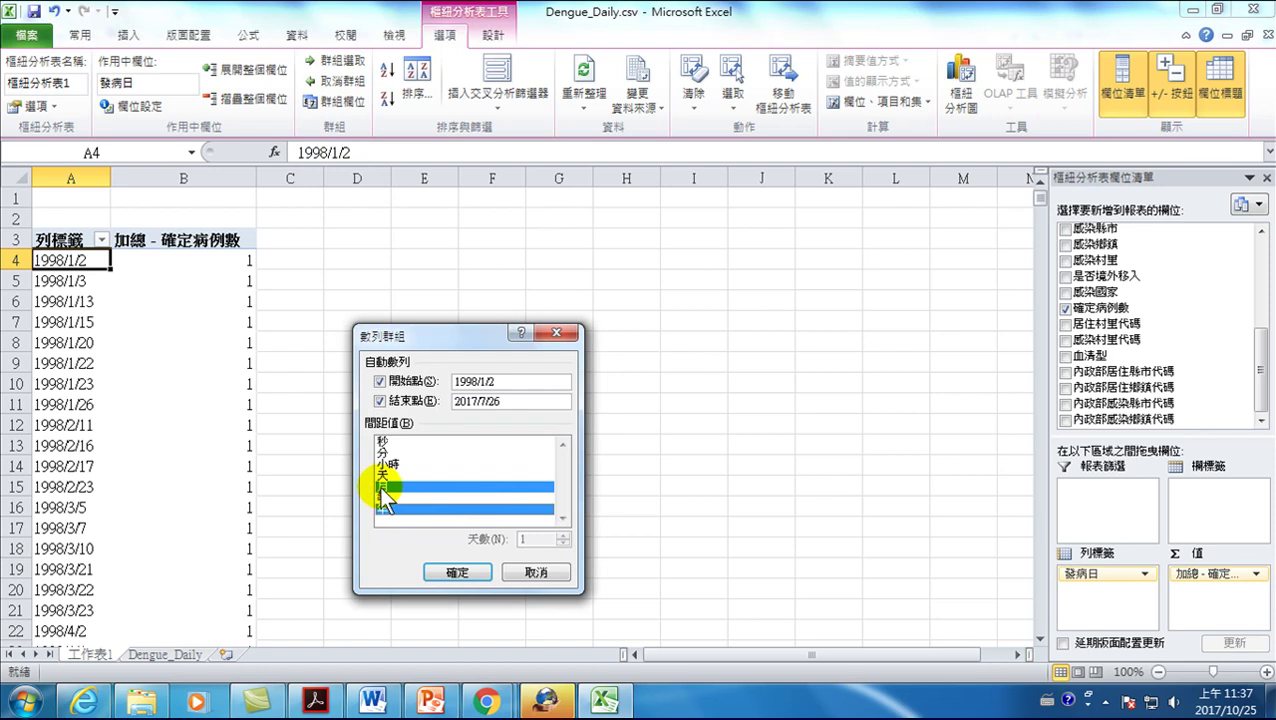
{"action": "left_click", "coordinate": [383, 487], "text": "ctrl"}
{"action": "left_click", "coordinate": [455, 574]}
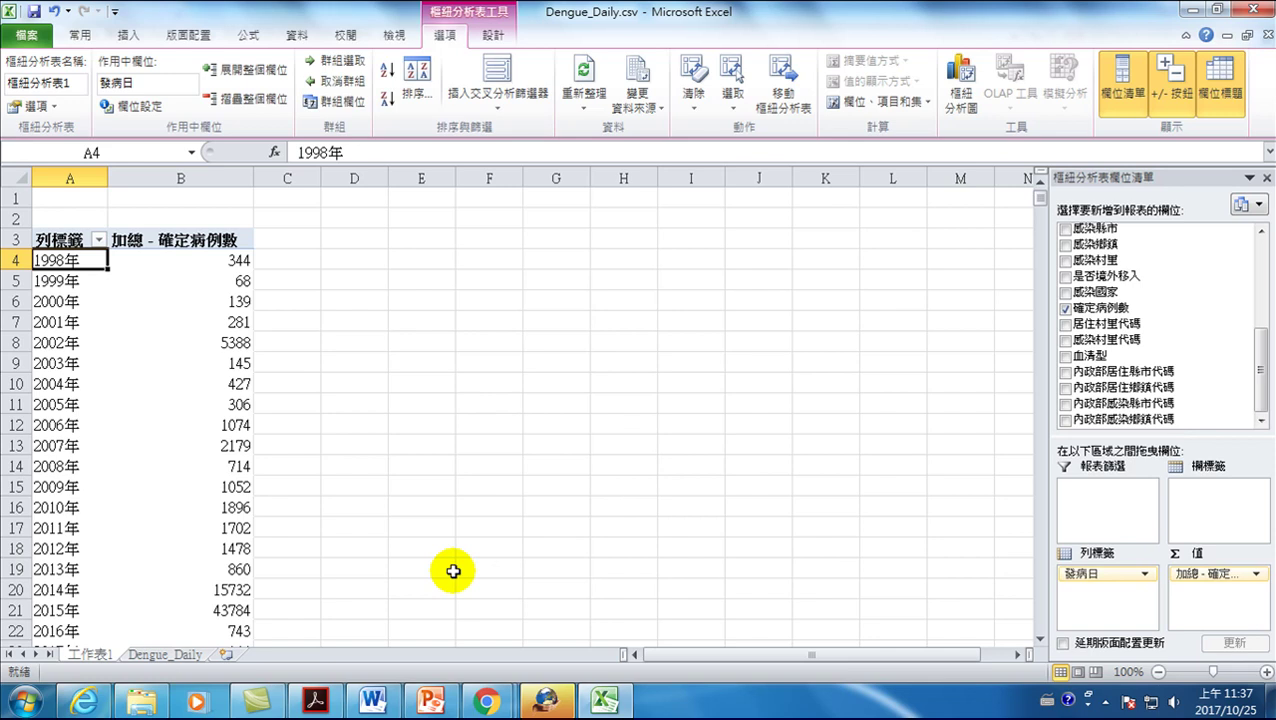
Insert a column pivot chart of yearly case totals and move it up beside the pivot table
{"action": "left_click", "coordinate": [956, 68]}
{"action": "left_click", "coordinate": [775, 499]}
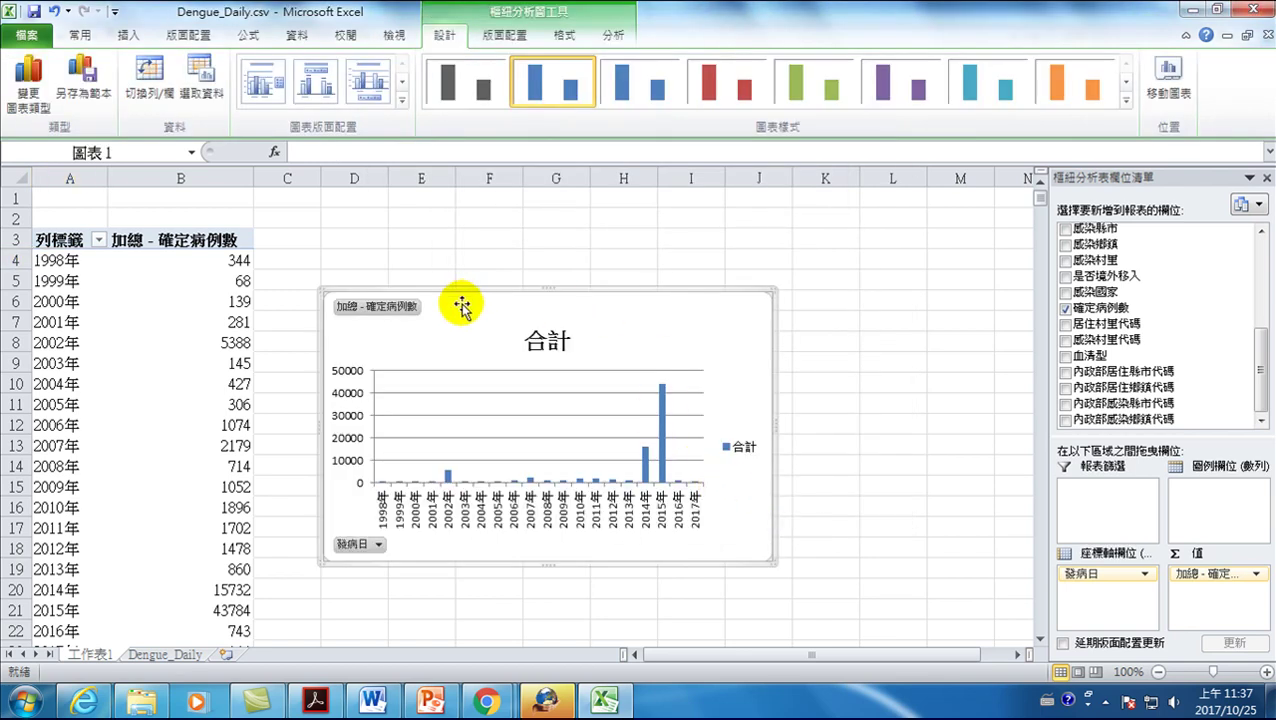
{"action": "left_click_drag", "start_coordinate": [476, 305], "coordinate": [480, 251]}
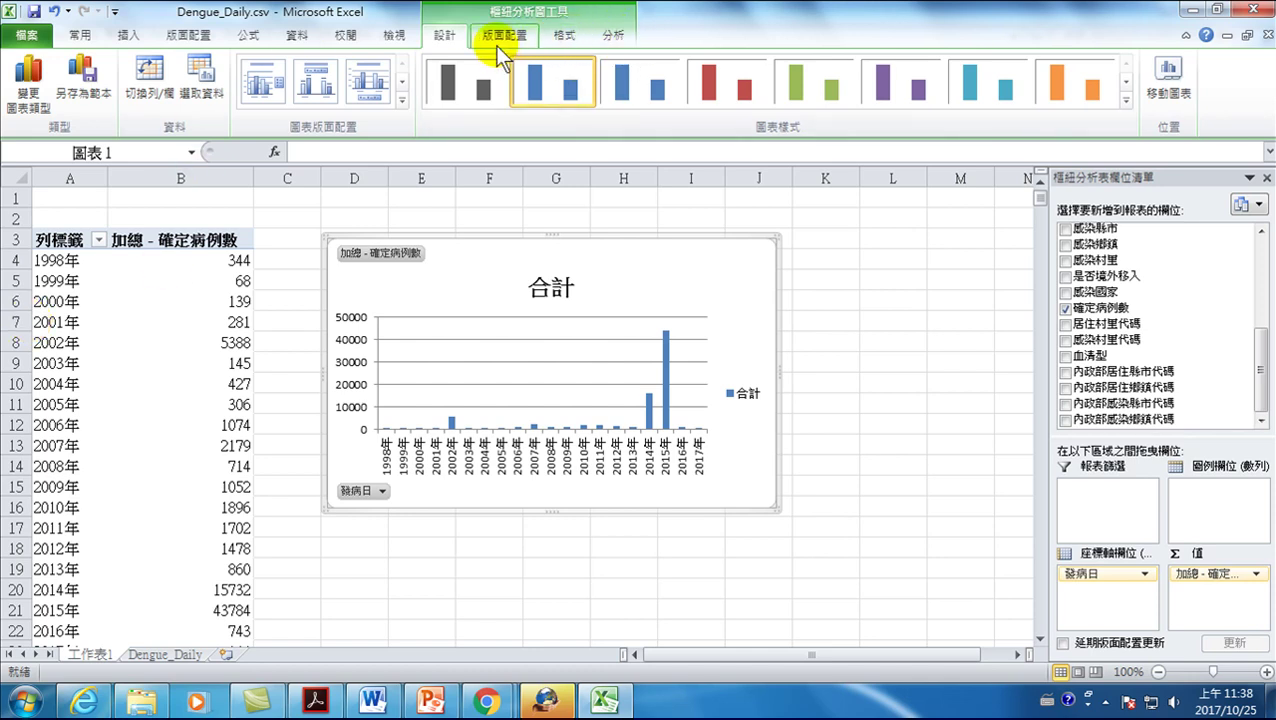
{"action": "left_click", "coordinate": [448, 32]}
{"action": "left_click", "coordinate": [610, 34]}
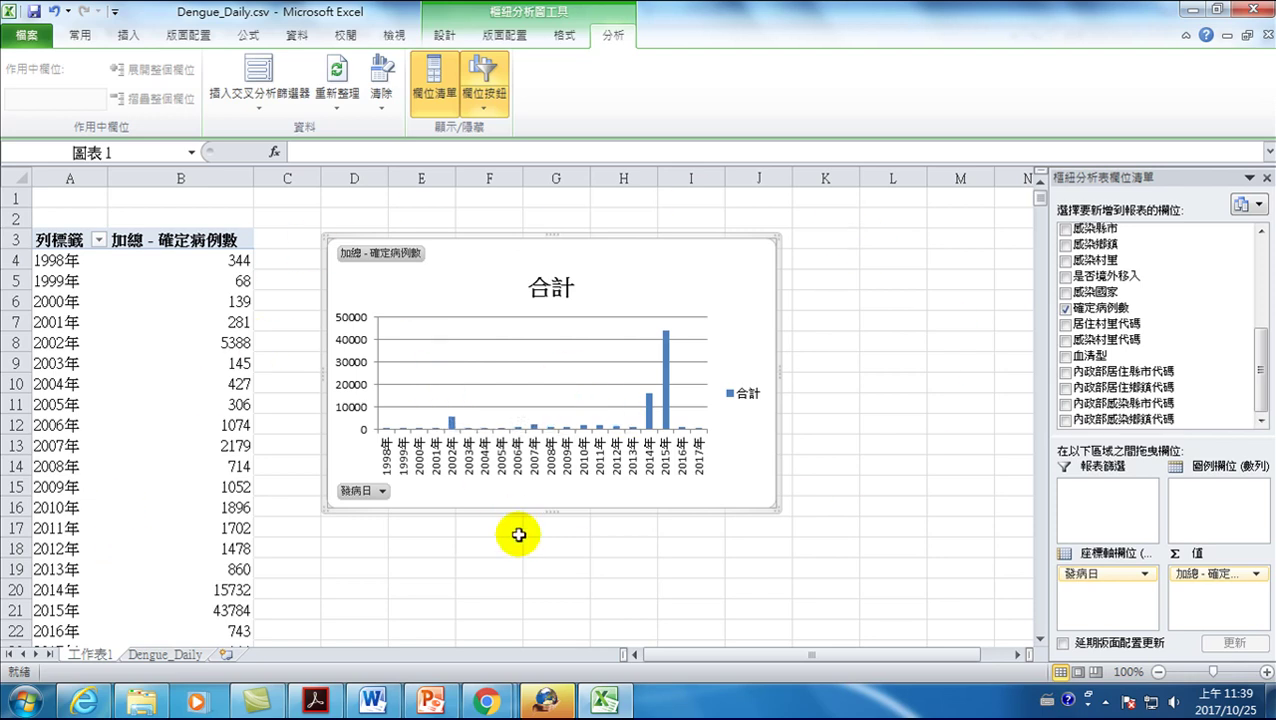
Close the workbook with 不要儲存 (Don't Save) and reopen Dengue_Daily.csv in Excel from Explorer
{"action": "left_click", "coordinate": [607, 703]}
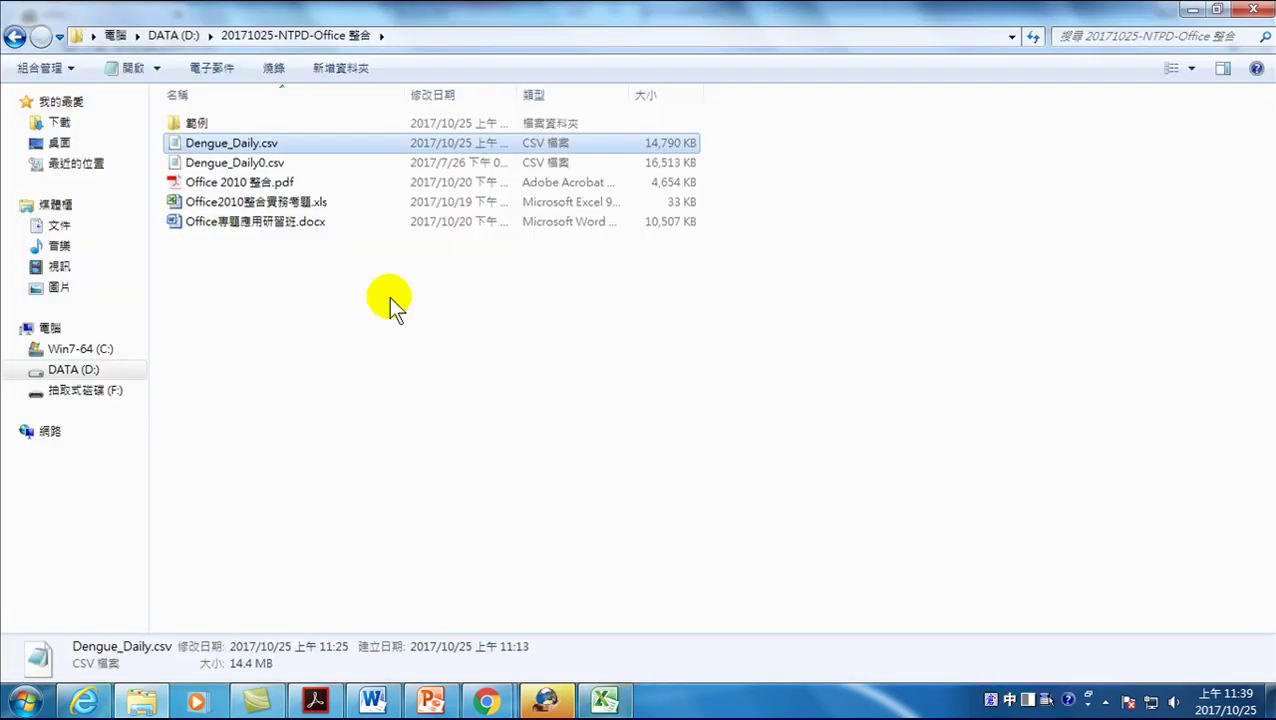
{"action": "left_click", "coordinate": [600, 700]}
{"action": "left_click", "coordinate": [1262, 12]}
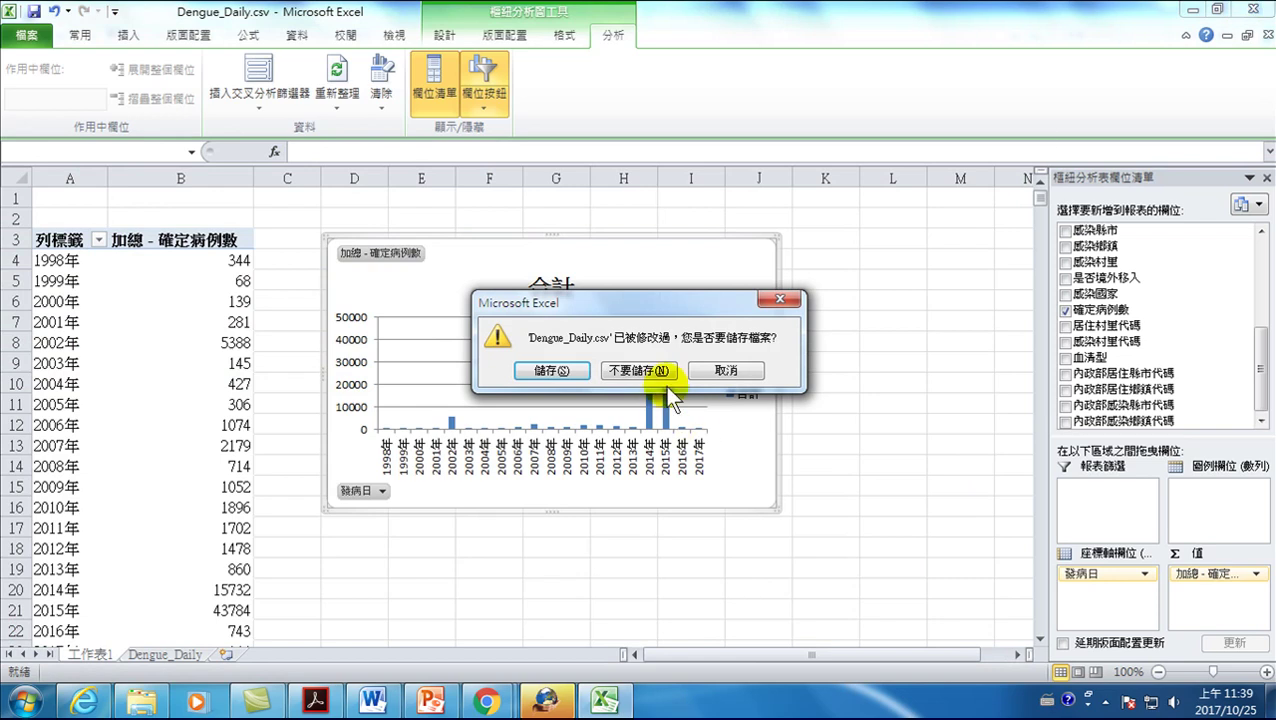
{"action": "left_click", "coordinate": [632, 372]}
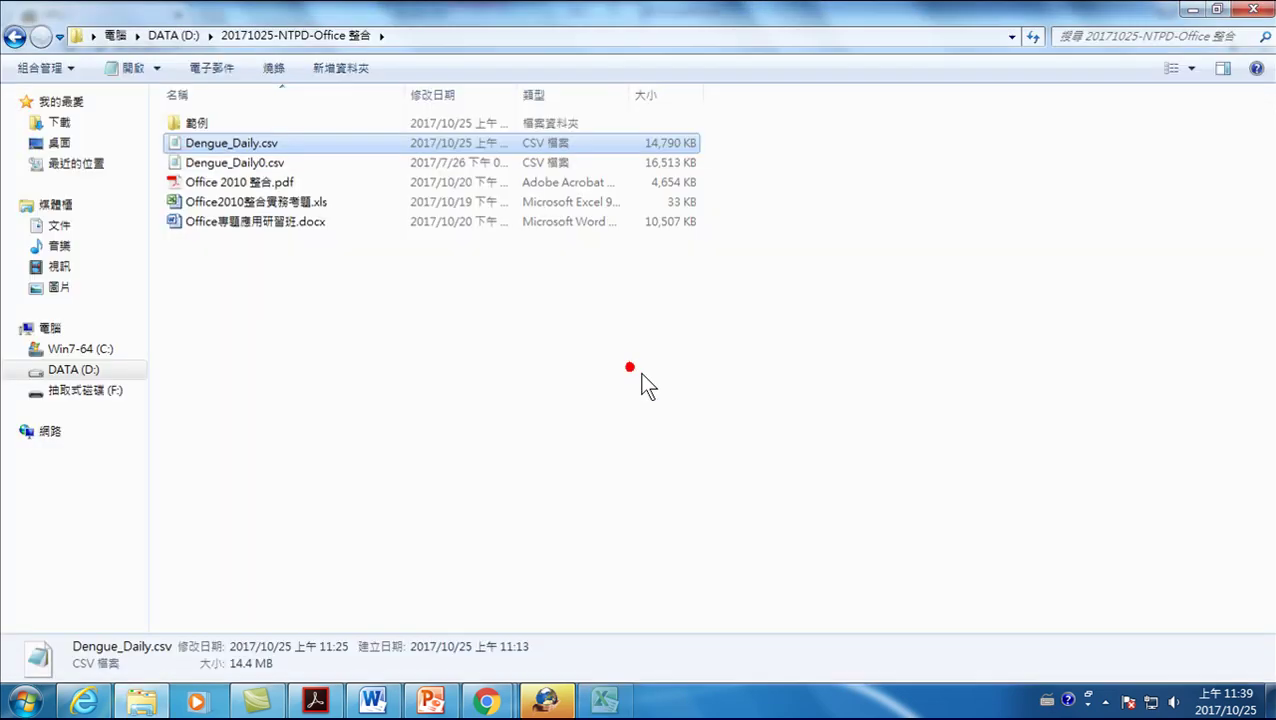
{"action": "right_click", "coordinate": [191, 144]}
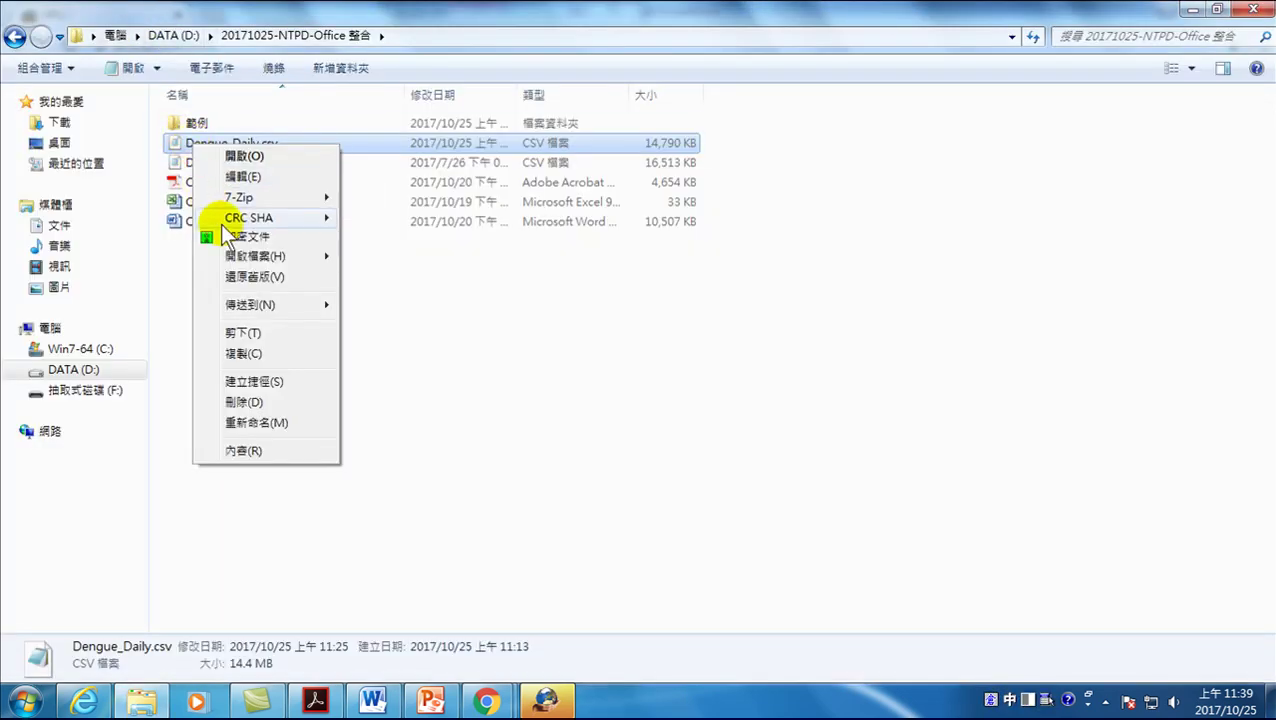
{"action": "mouse_move", "coordinate": [256, 256]}
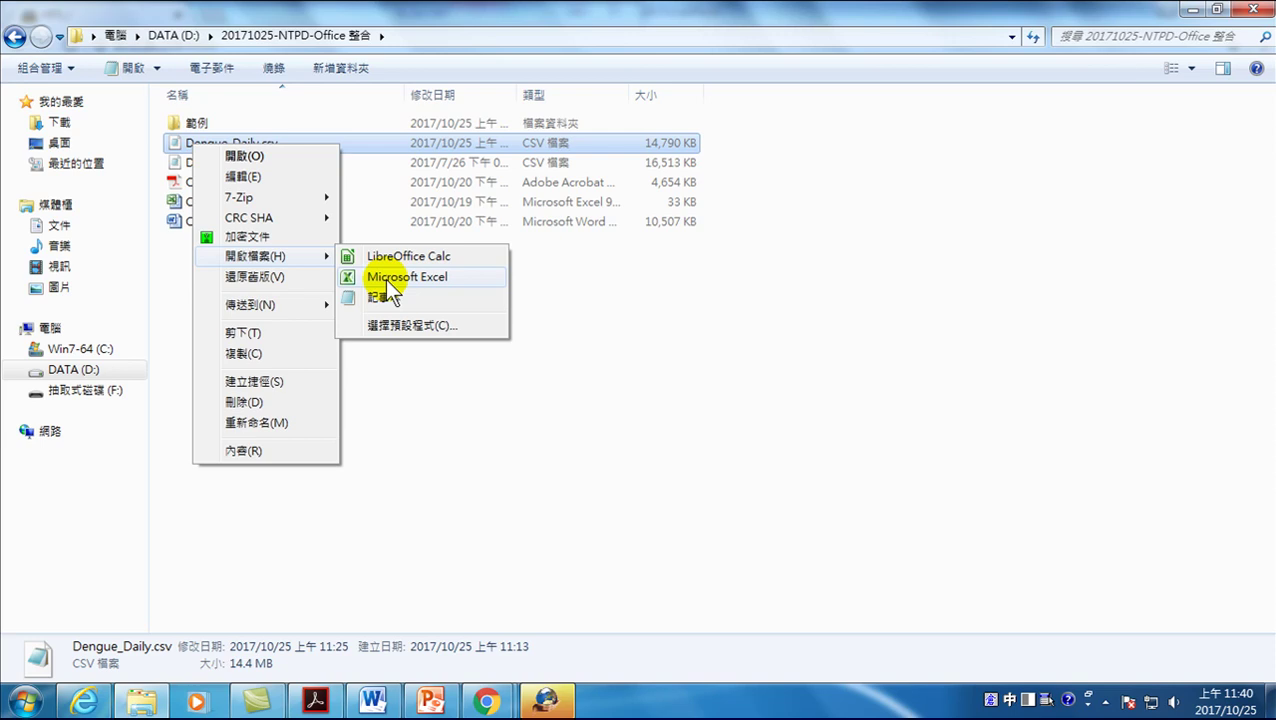
{"action": "left_click", "coordinate": [385, 278]}
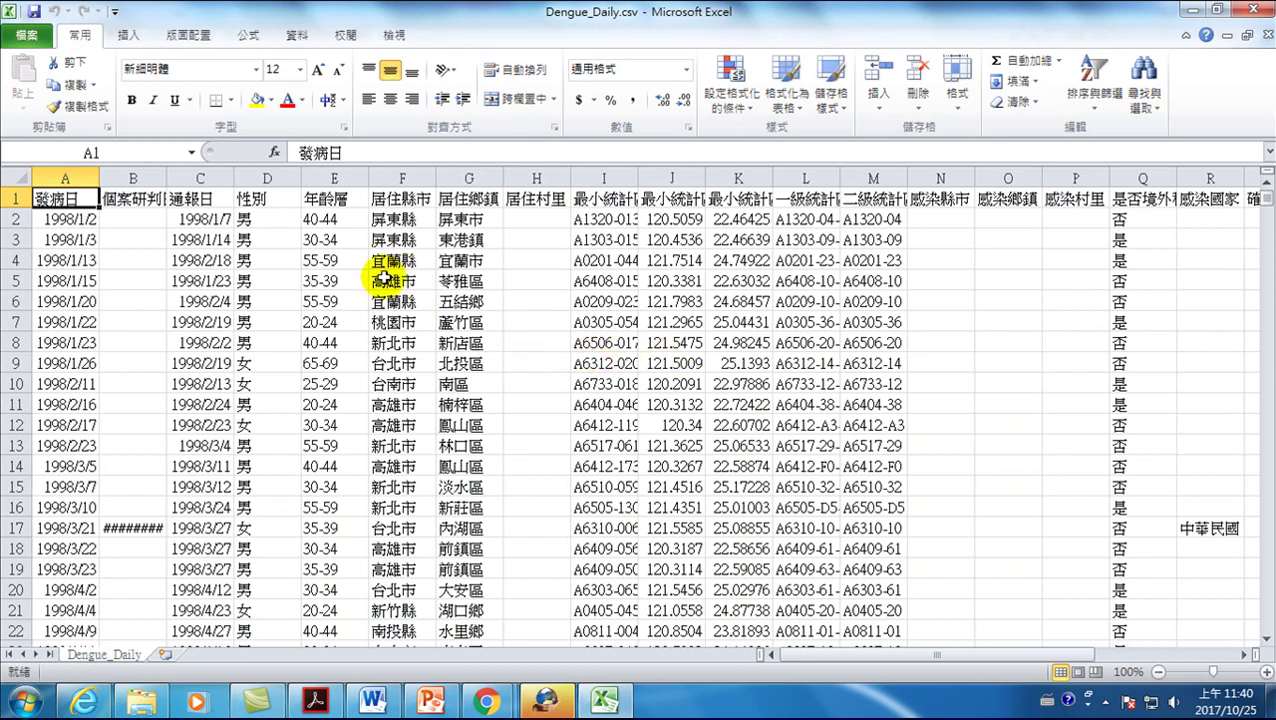
Insert a PivotTable from Dengue_Daily!$A$1:$Z$78455 onto a new worksheet
{"action": "left_click", "coordinate": [124, 34]}
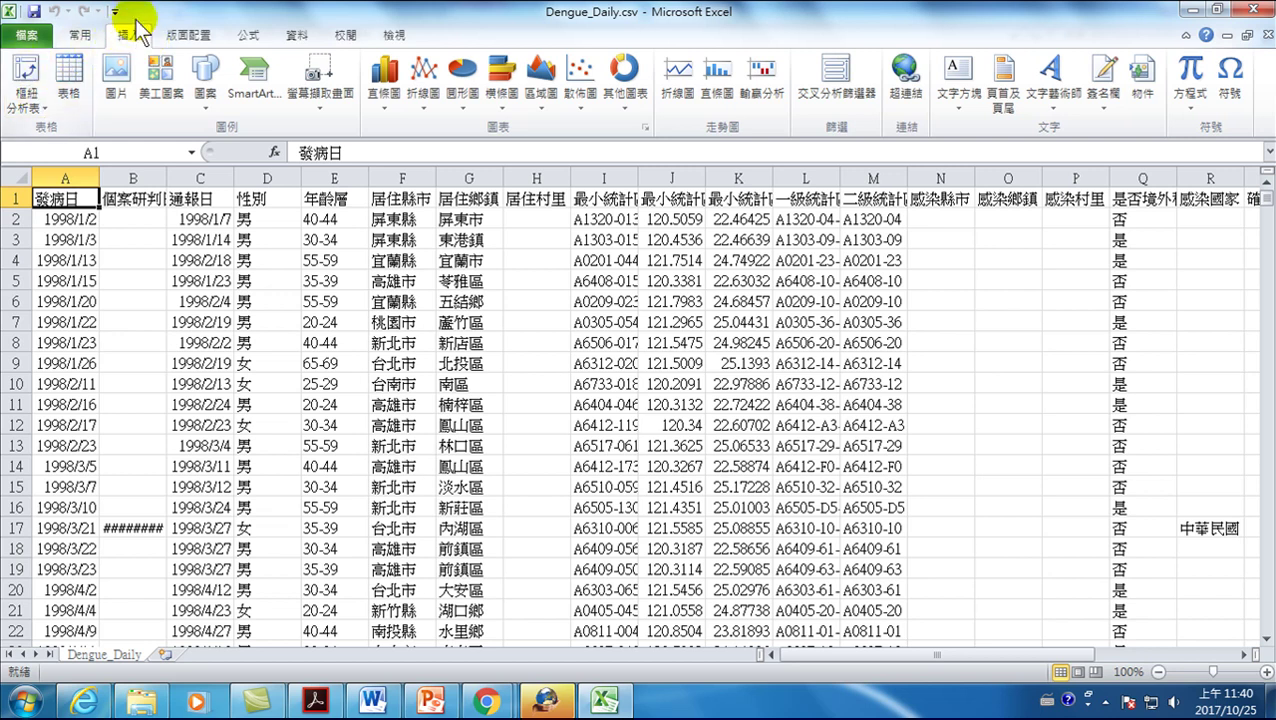
{"action": "left_click", "coordinate": [27, 76]}
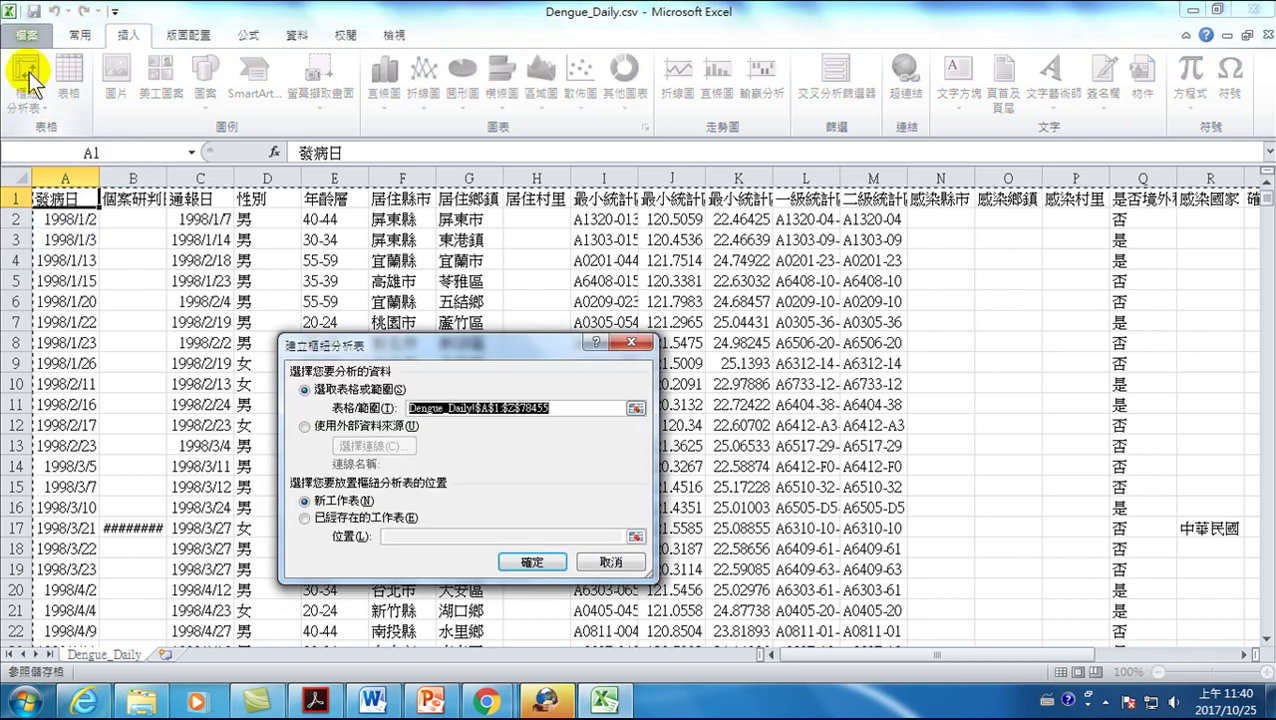
{"action": "left_click", "coordinate": [543, 561]}
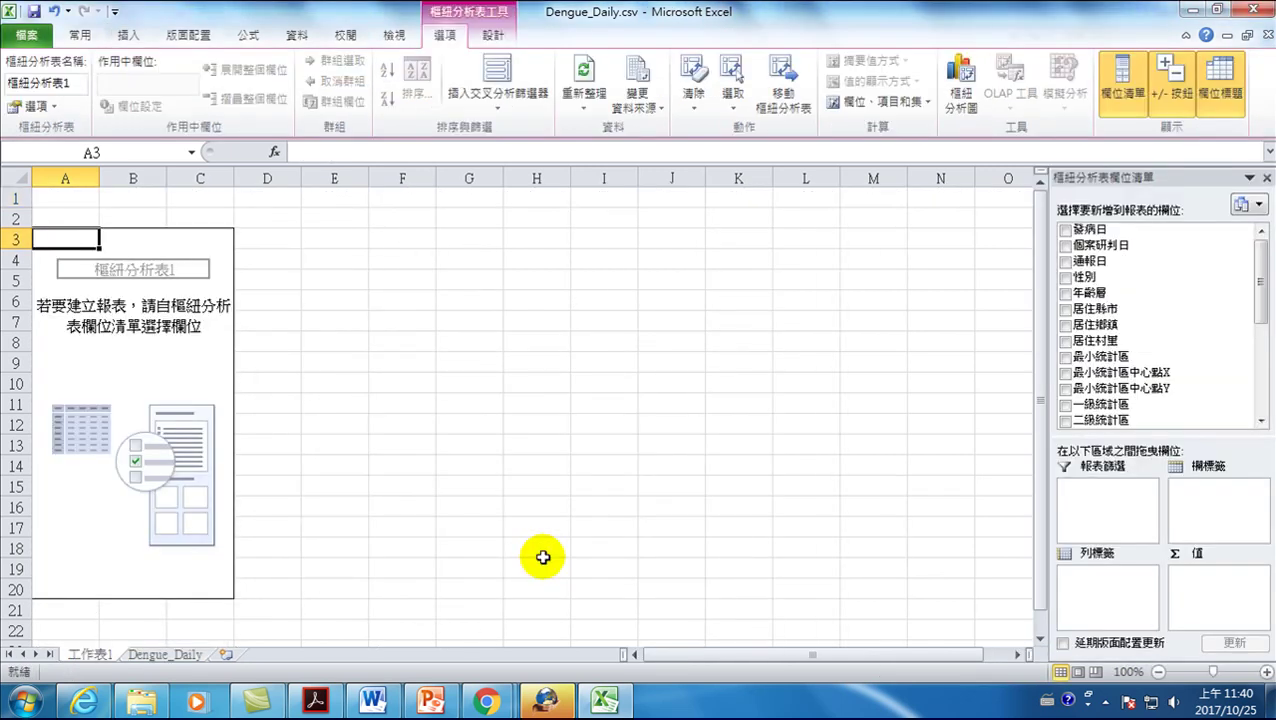
Add 發病日 as row labels, sum 確定病例數 as values, and select the 1998/1/22 date cell
{"action": "left_click", "coordinate": [1066, 231]}
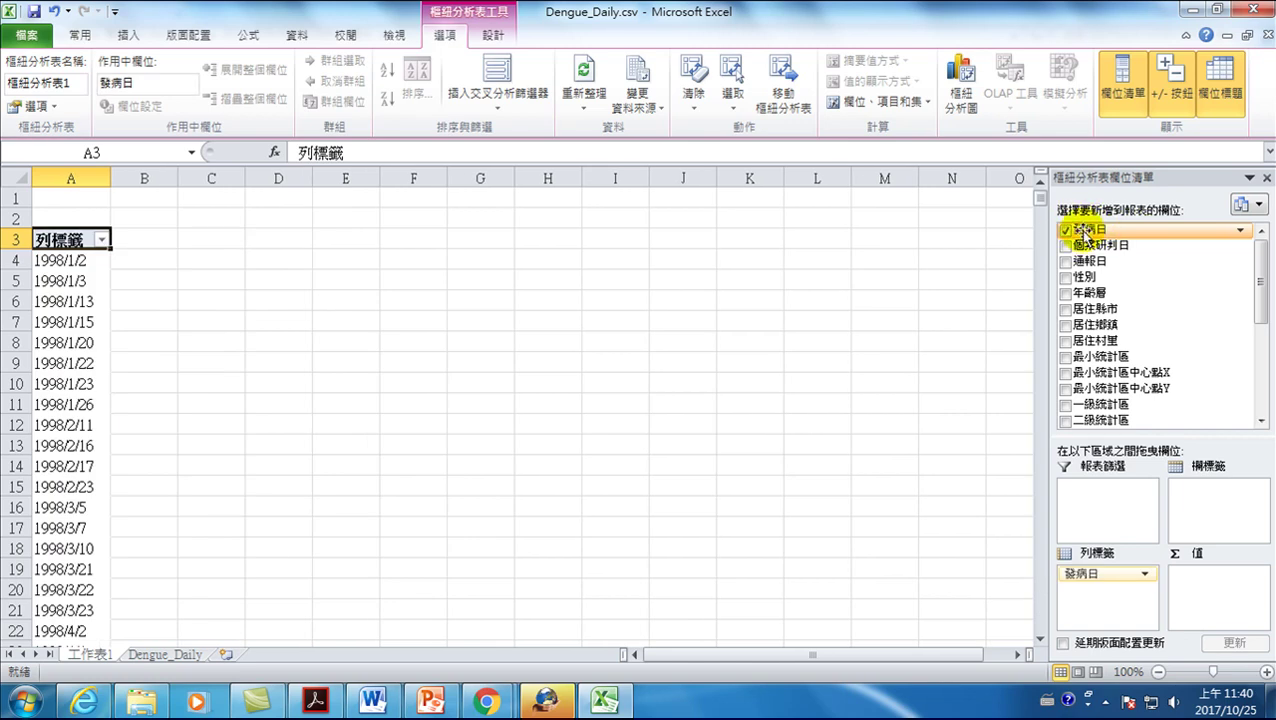
{"action": "left_click_drag", "start_coordinate": [1261, 275], "coordinate": [1262, 368]}
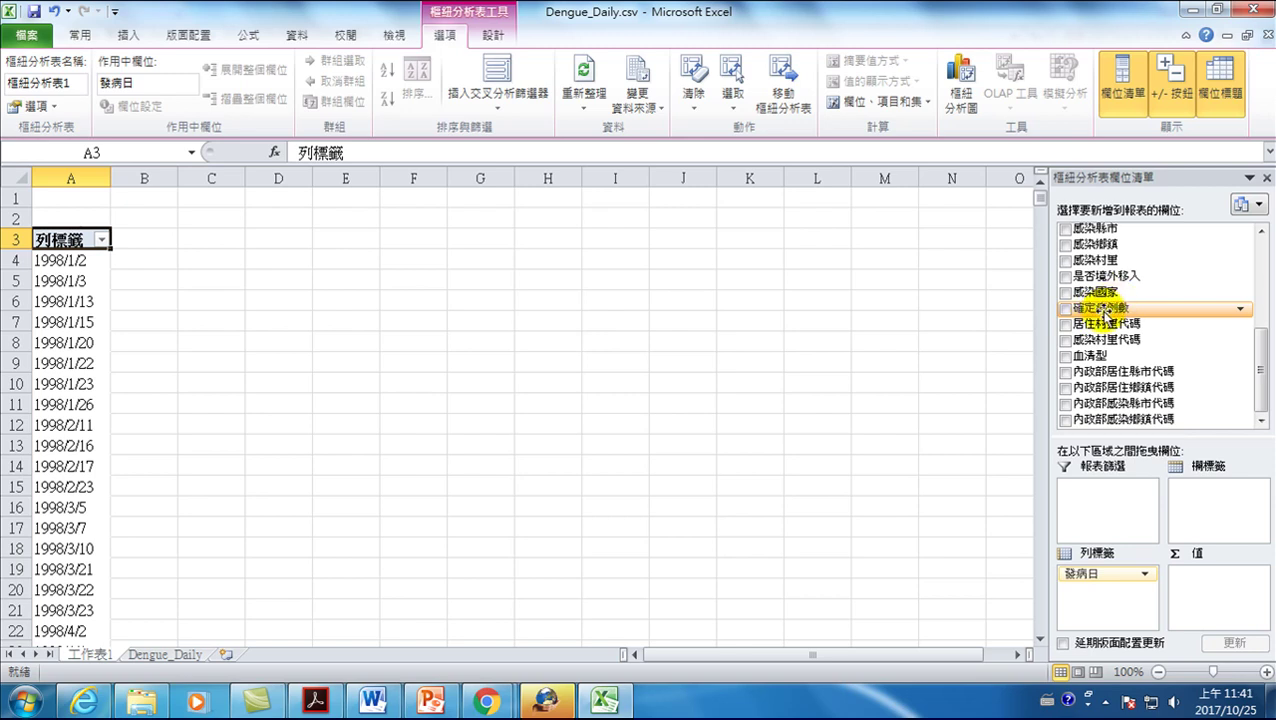
{"action": "left_click", "coordinate": [1065, 309]}
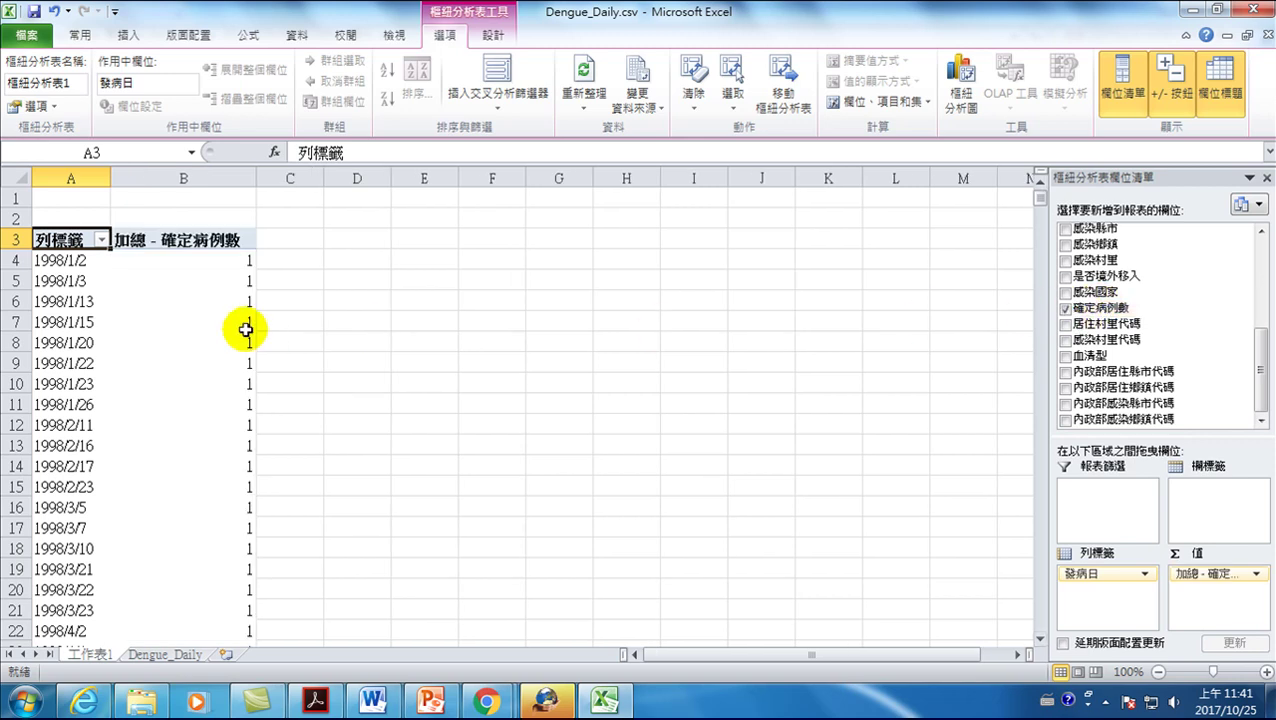
{"action": "mouse_move", "coordinate": [60, 260]}
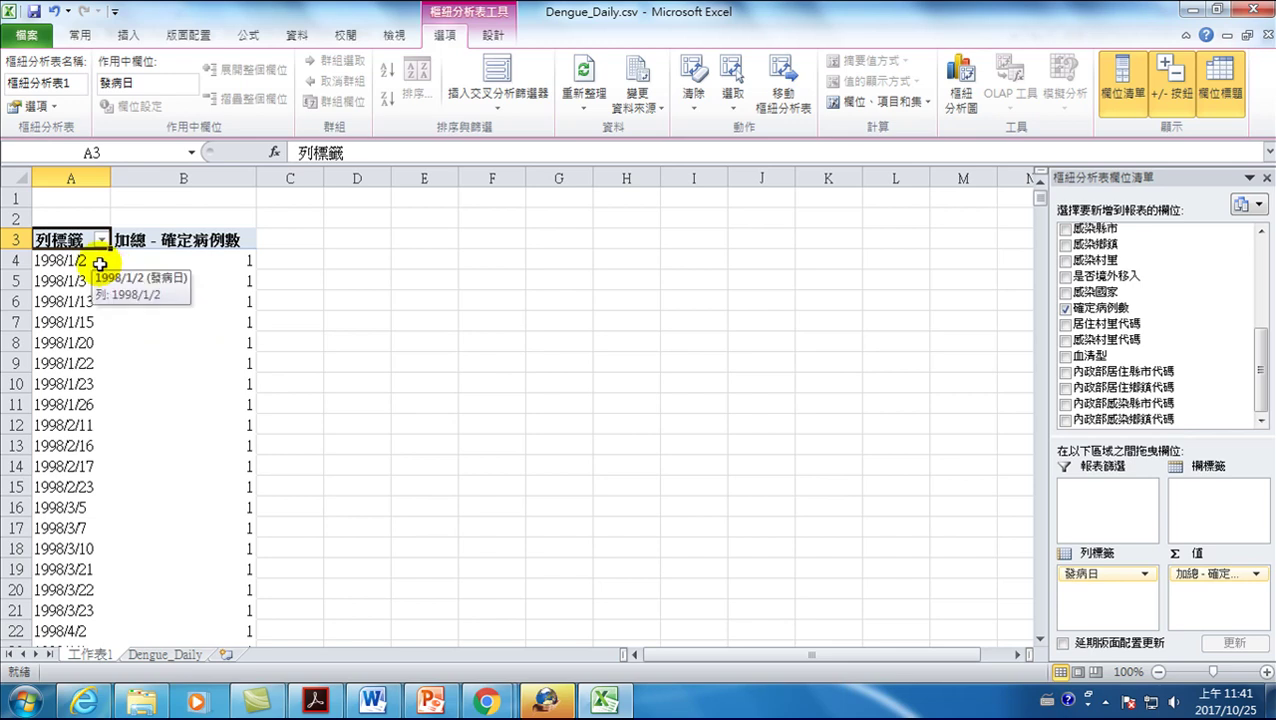
{"action": "left_click", "coordinate": [100, 262]}
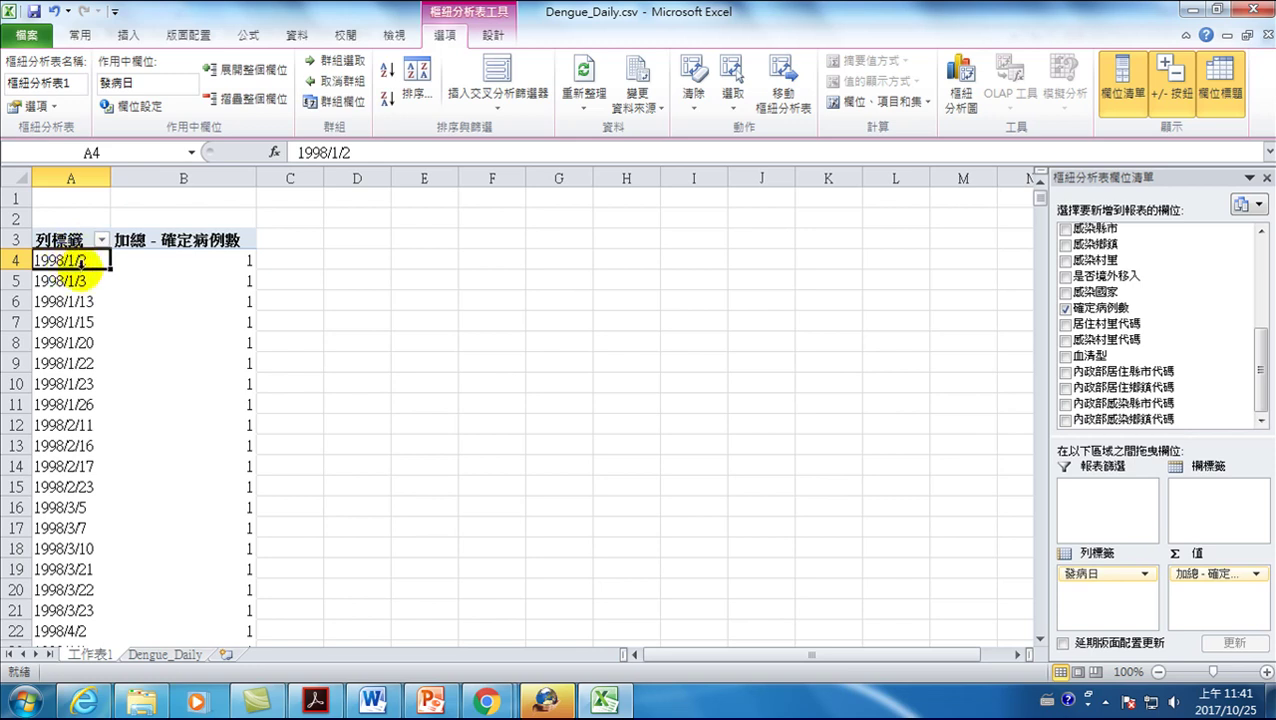
{"action": "left_click", "coordinate": [70, 240]}
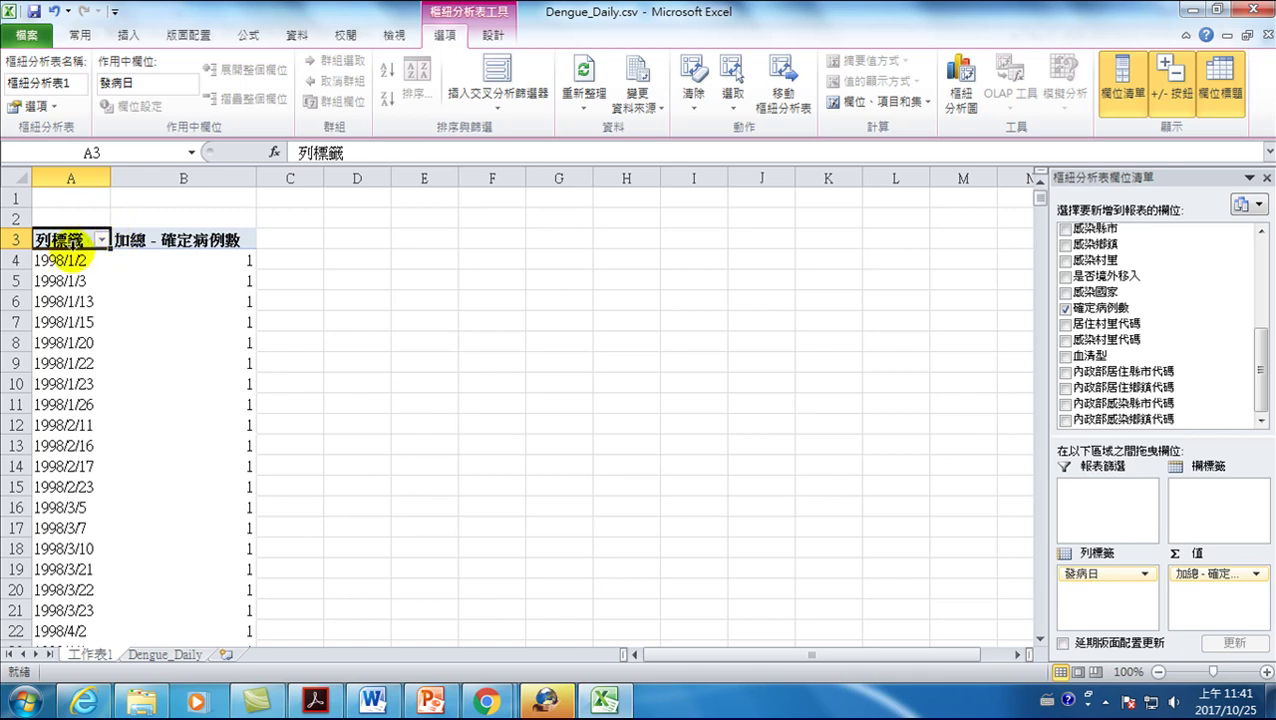
{"action": "left_click", "coordinate": [81, 260]}
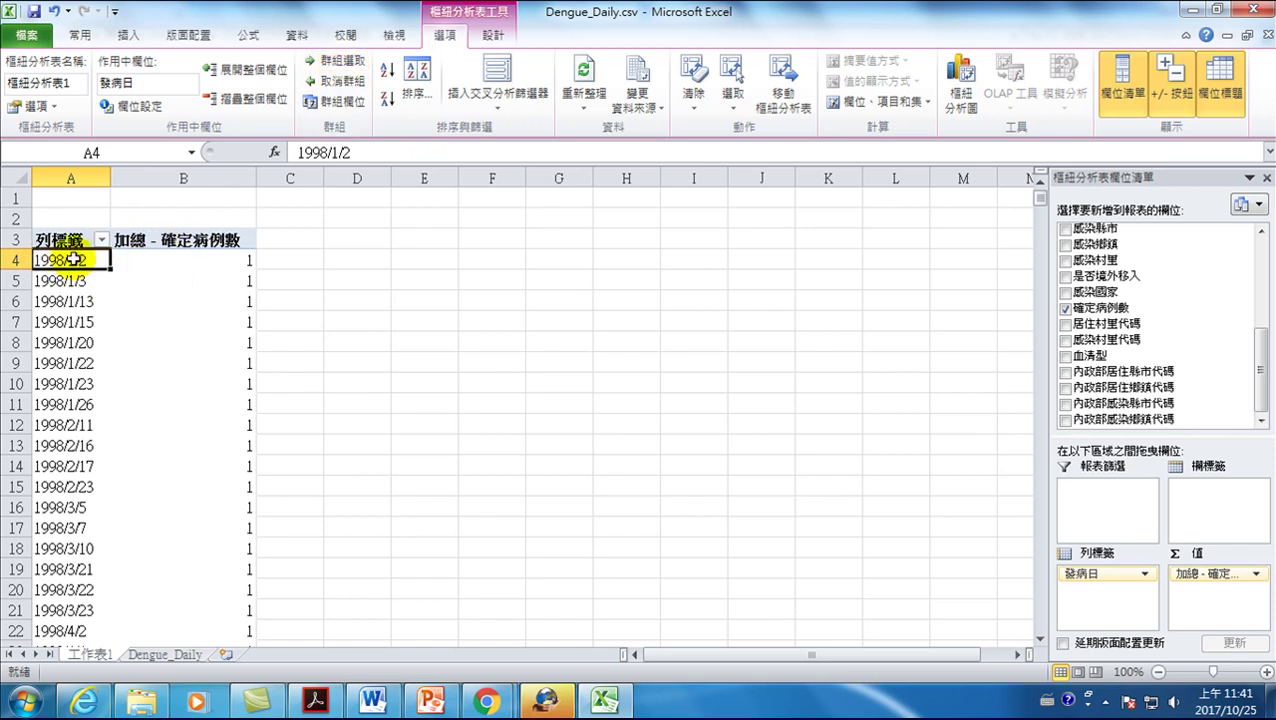
{"action": "left_click", "coordinate": [76, 366]}
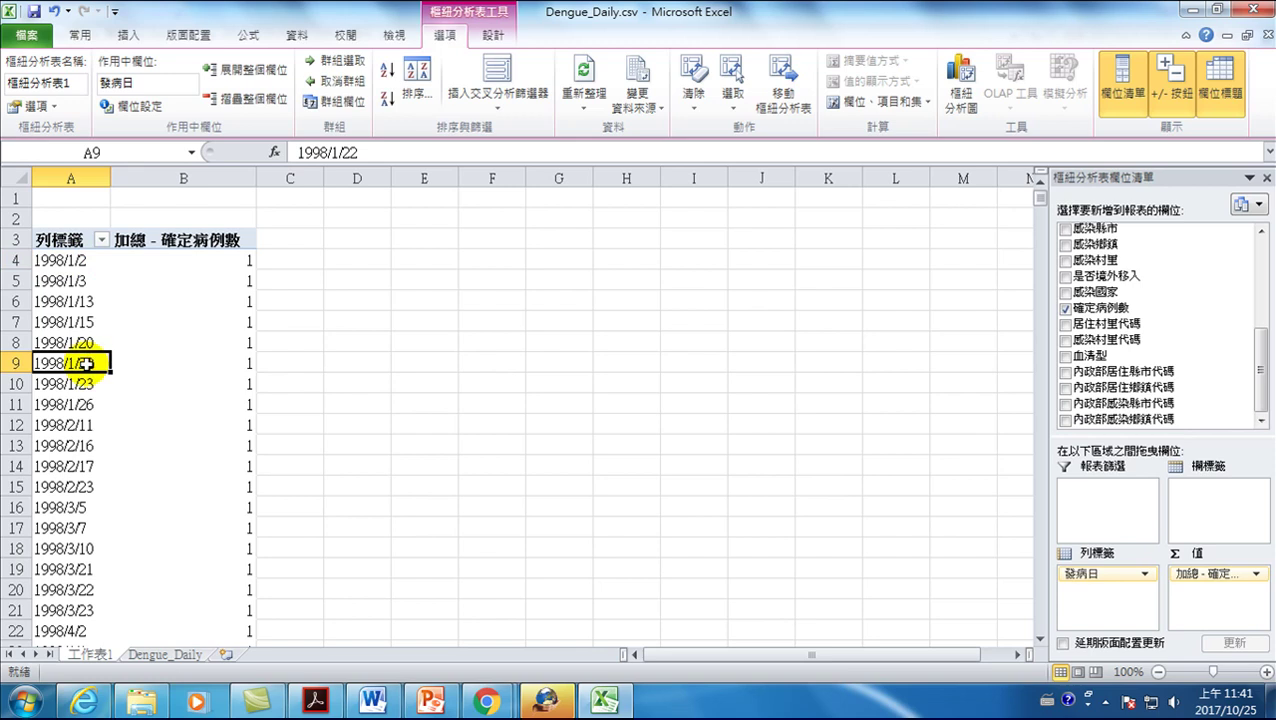
Group the dates by 年 only, giving yearly totals such as 344 for 1998年 and 43784 for 2015年
{"action": "left_click", "coordinate": [333, 72]}
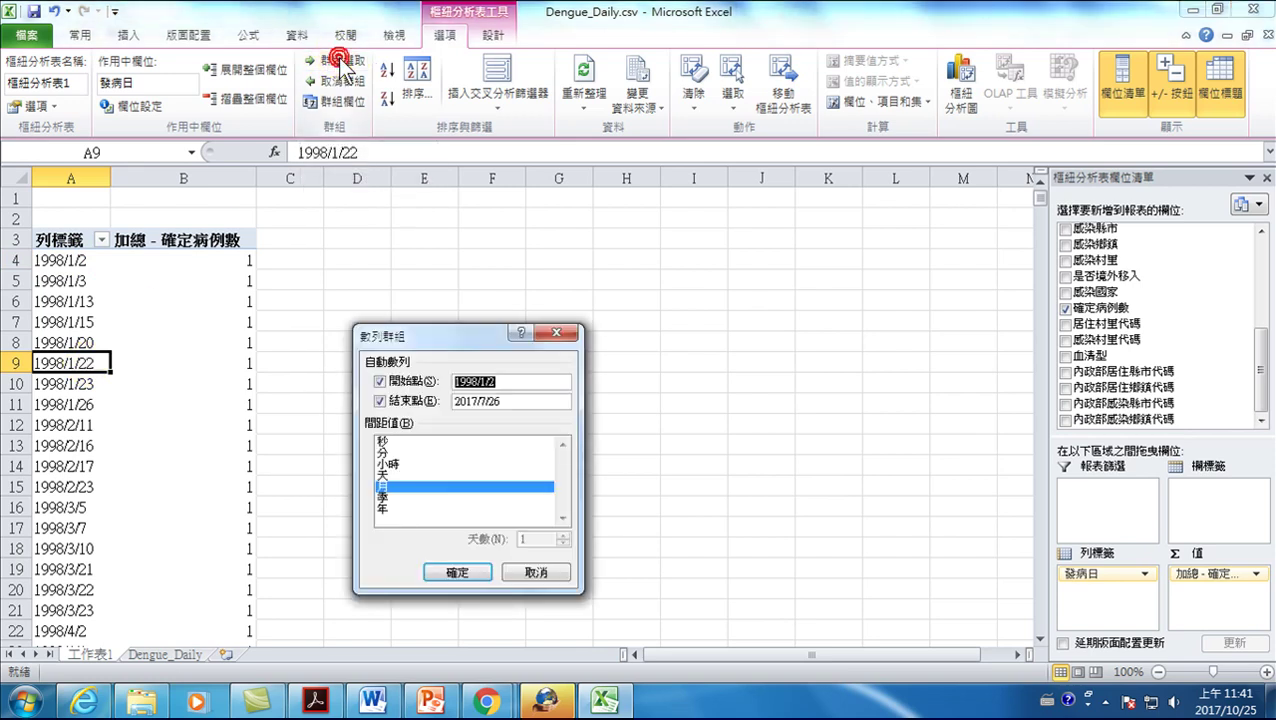
{"action": "left_click", "coordinate": [388, 508]}
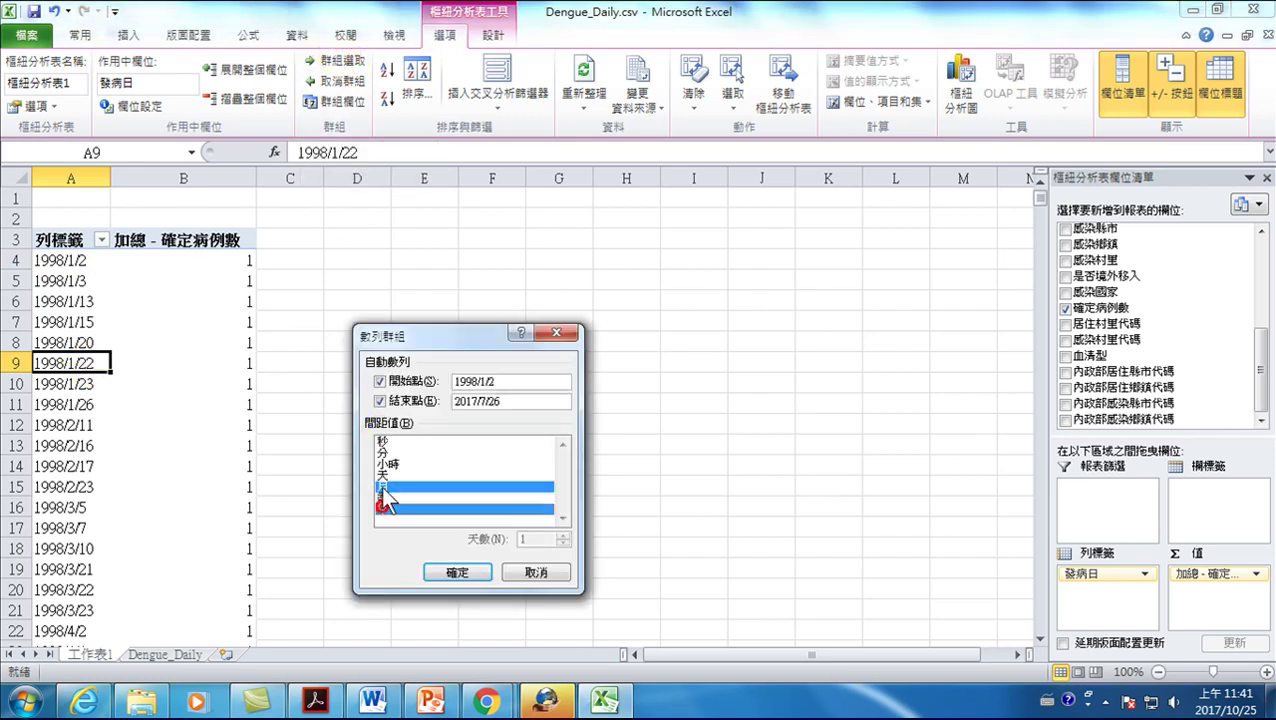
{"action": "left_click", "coordinate": [383, 486]}
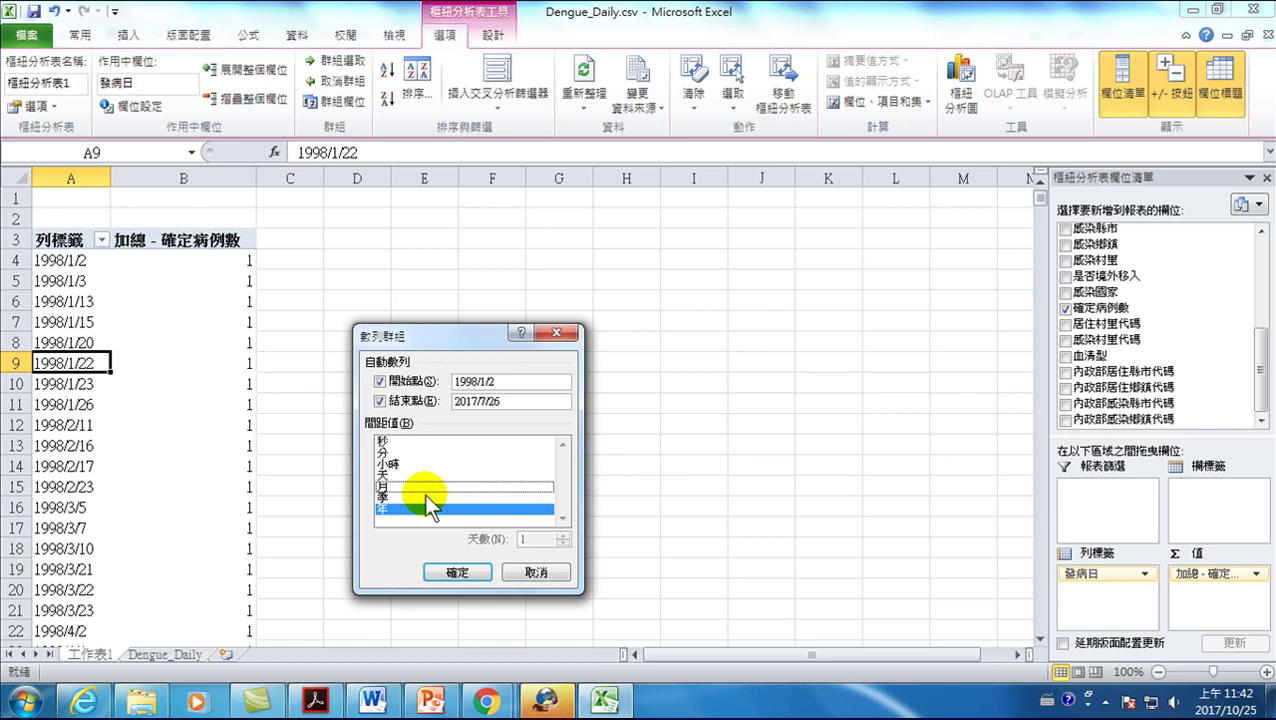
{"action": "left_click", "coordinate": [458, 571]}
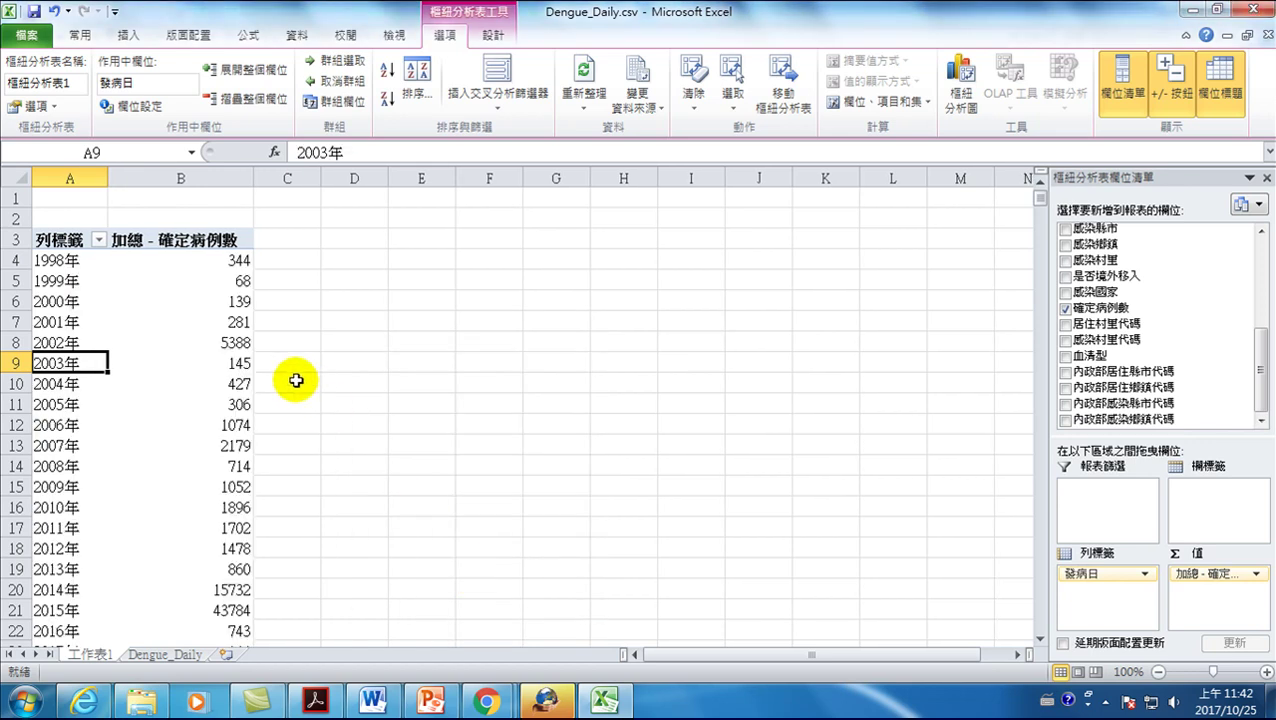
{"action": "mouse_move", "coordinate": [960, 85]}
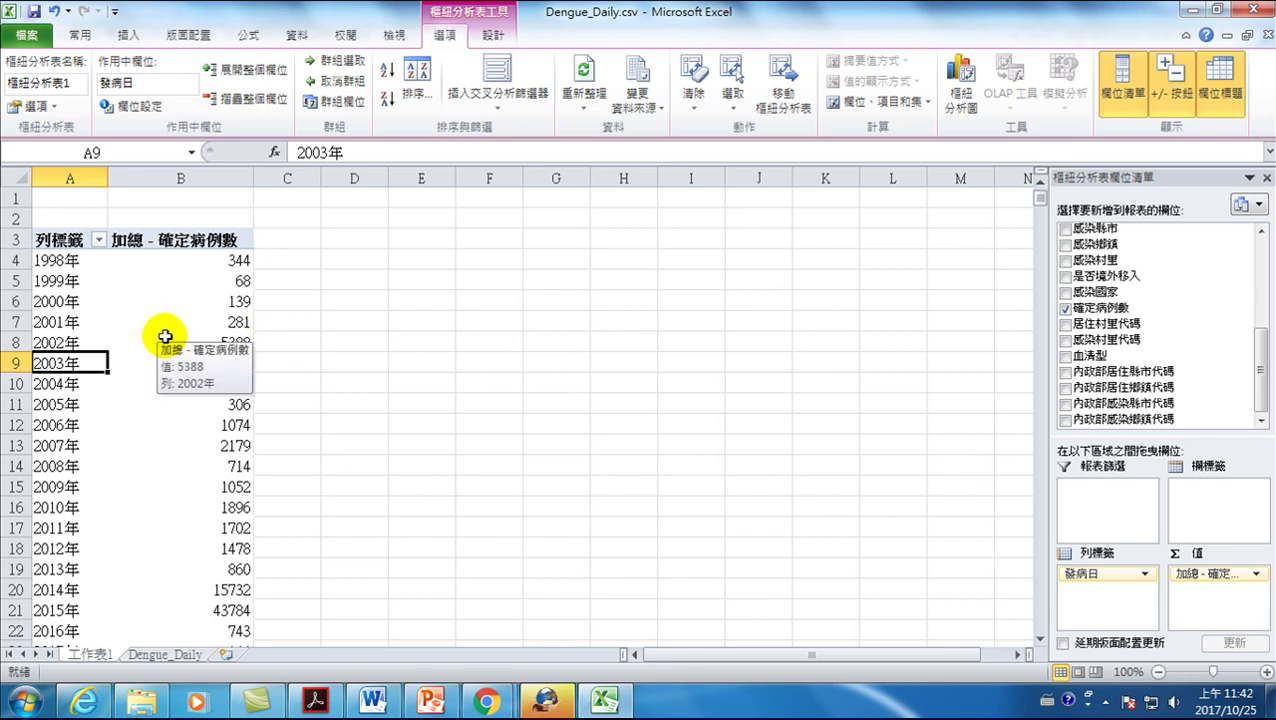
Insert a default clustered column PivotChart of yearly confirmed cases beside the pivot table
{"action": "left_click", "coordinate": [966, 82]}
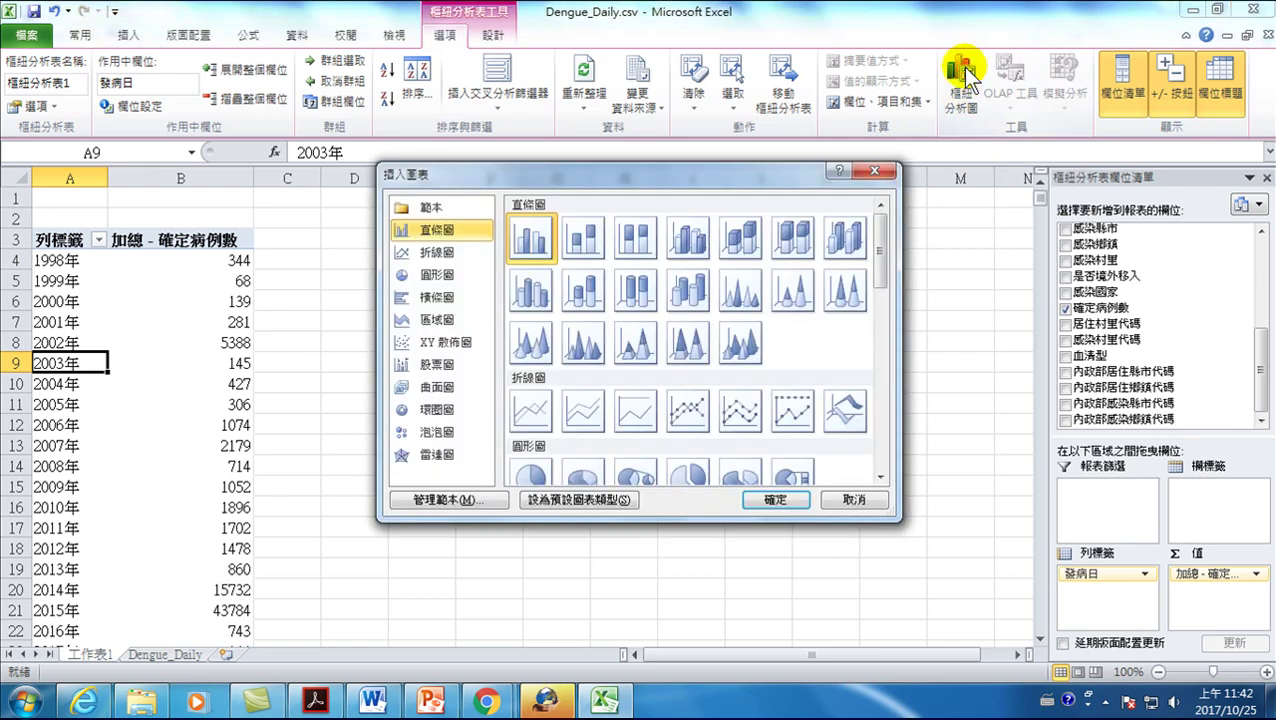
{"action": "left_click", "coordinate": [775, 500]}
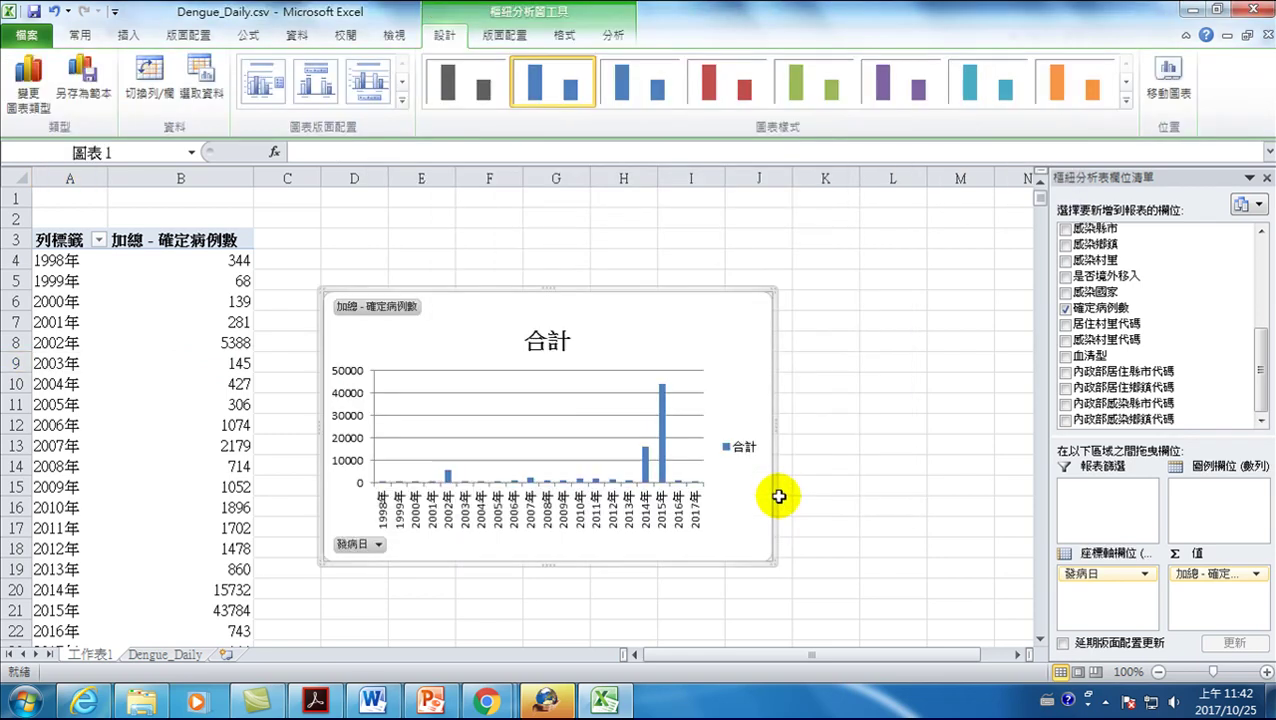